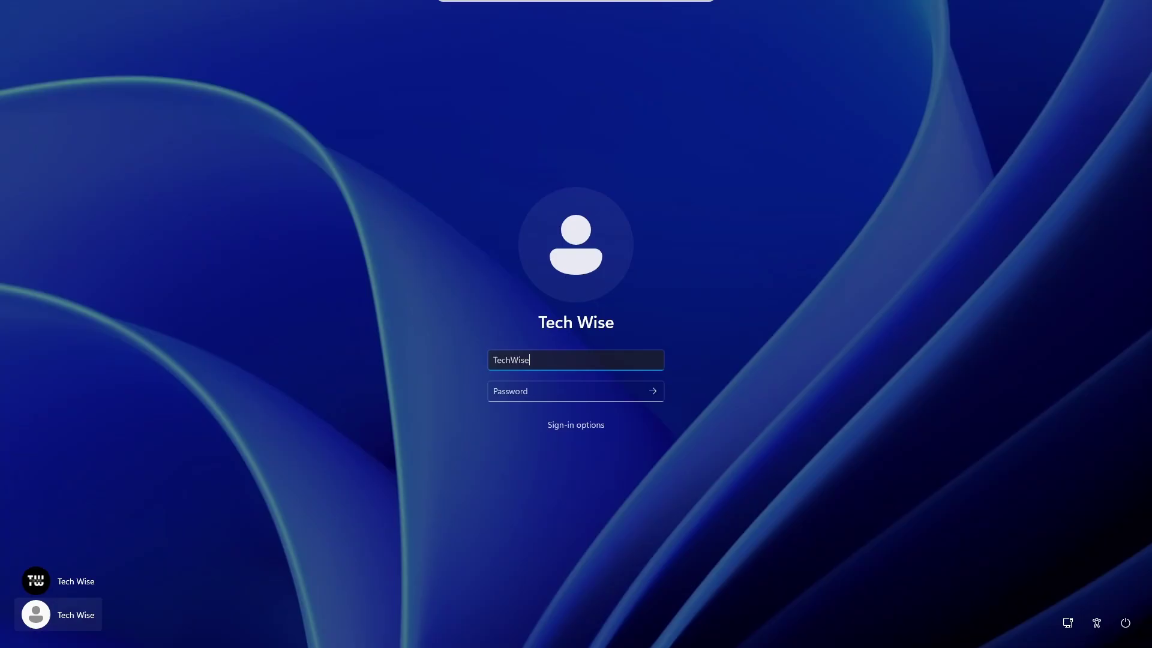
# Step: Try a password on the Windows 11 sign-in screen and dismiss the incorrect-password error
pyautogui.click(563, 393)
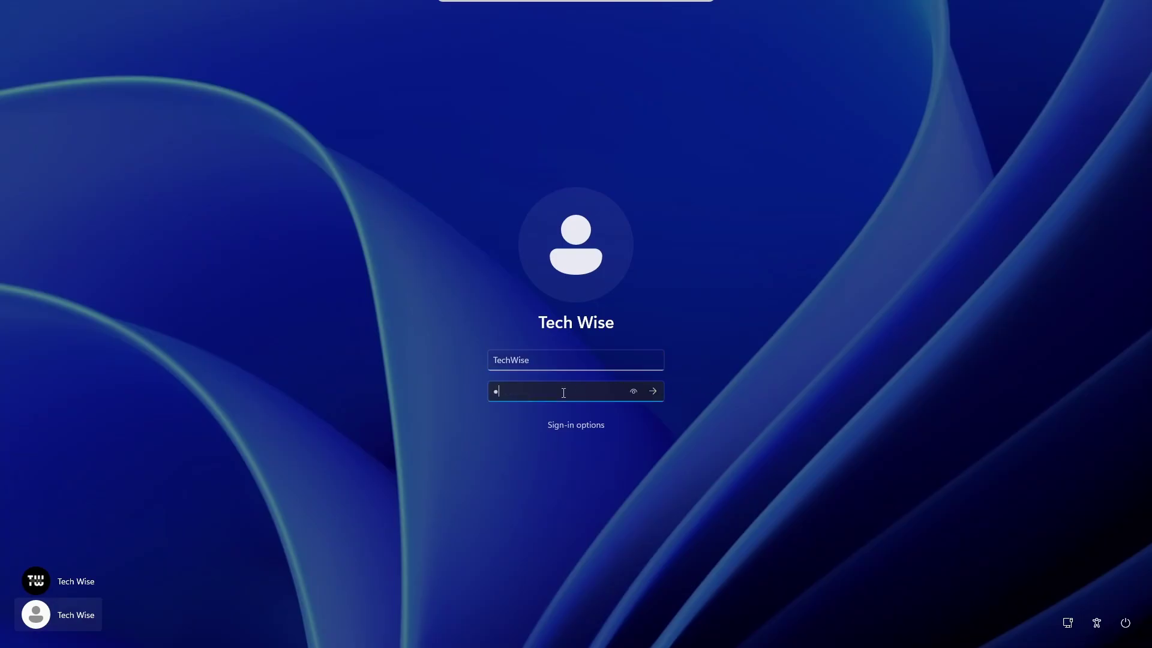
pyautogui.press('Return')
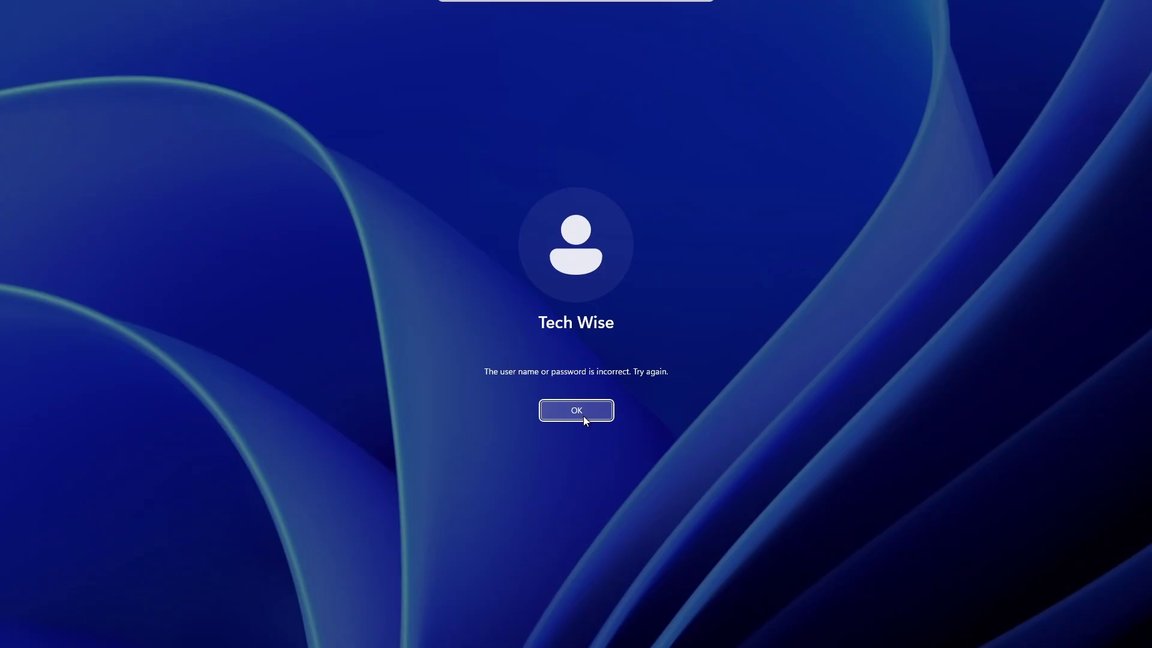
pyautogui.click(583, 416)
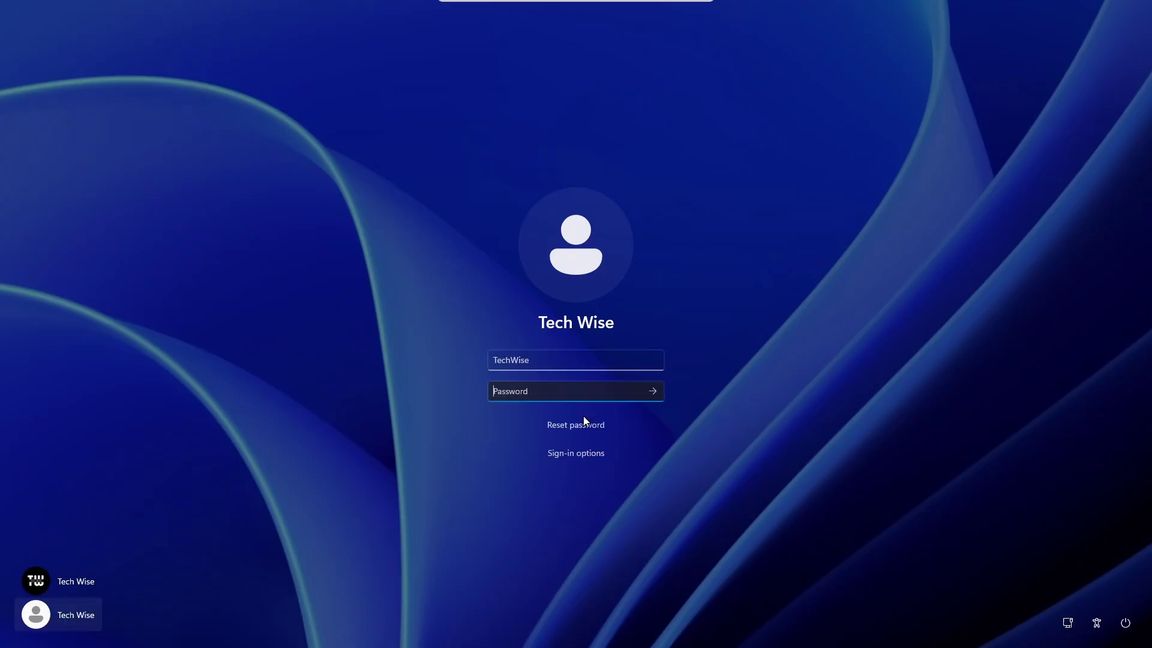
# Step: Switch to the other account, try a PIN, and dismiss the incorrect-PIN error
pyautogui.click(87, 582)
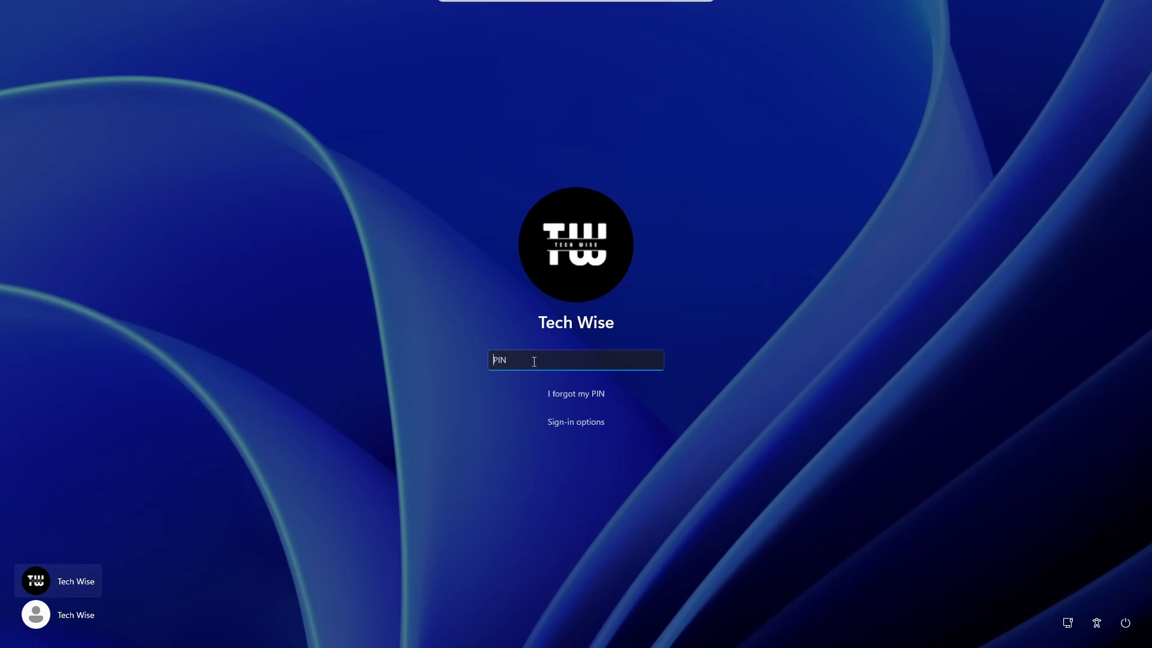
pyautogui.write('1234')
pyautogui.press('Return')
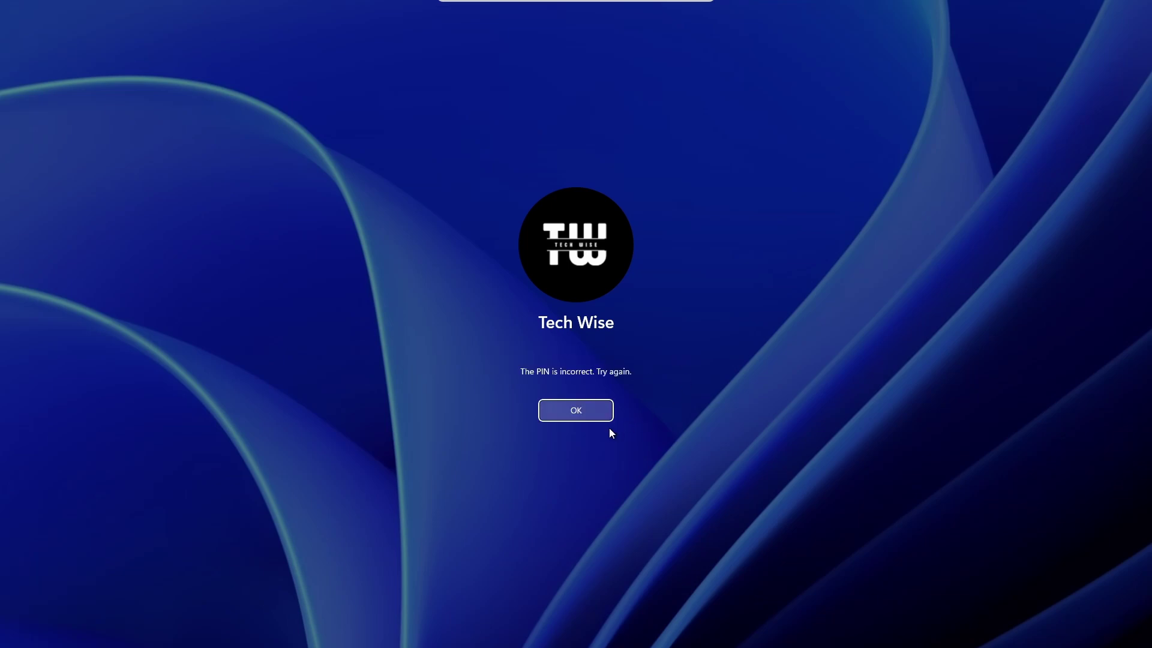
pyautogui.click(589, 419)
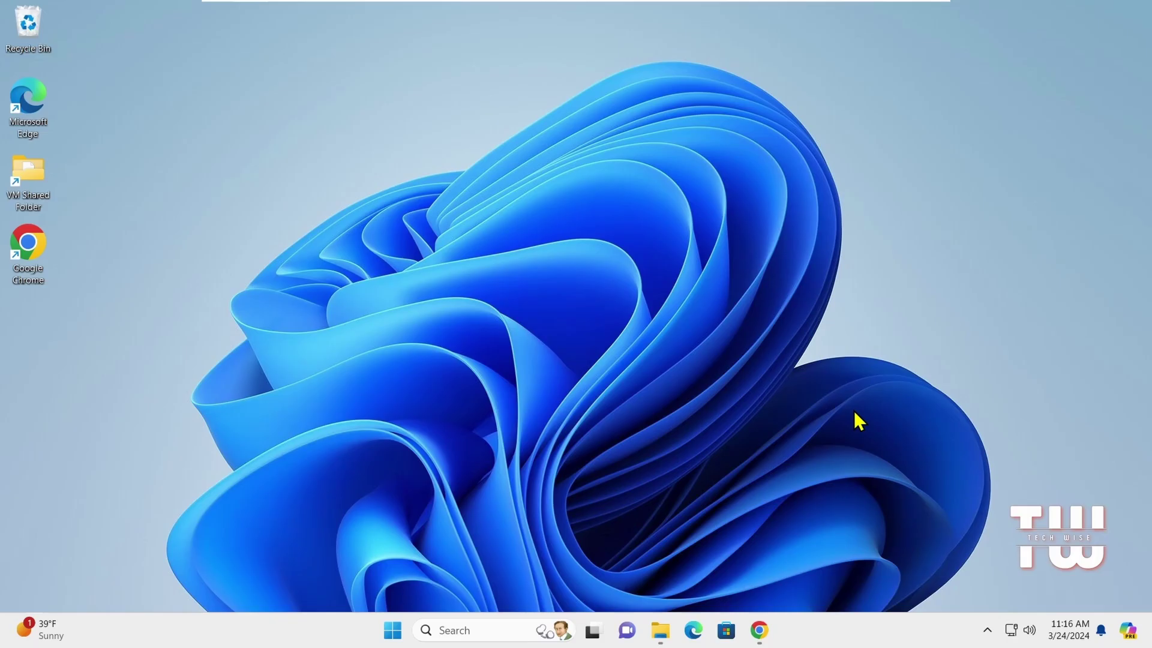
# Step: Open Chrome and search Google for 'hirens bootcd download'
pyautogui.click(759, 630)
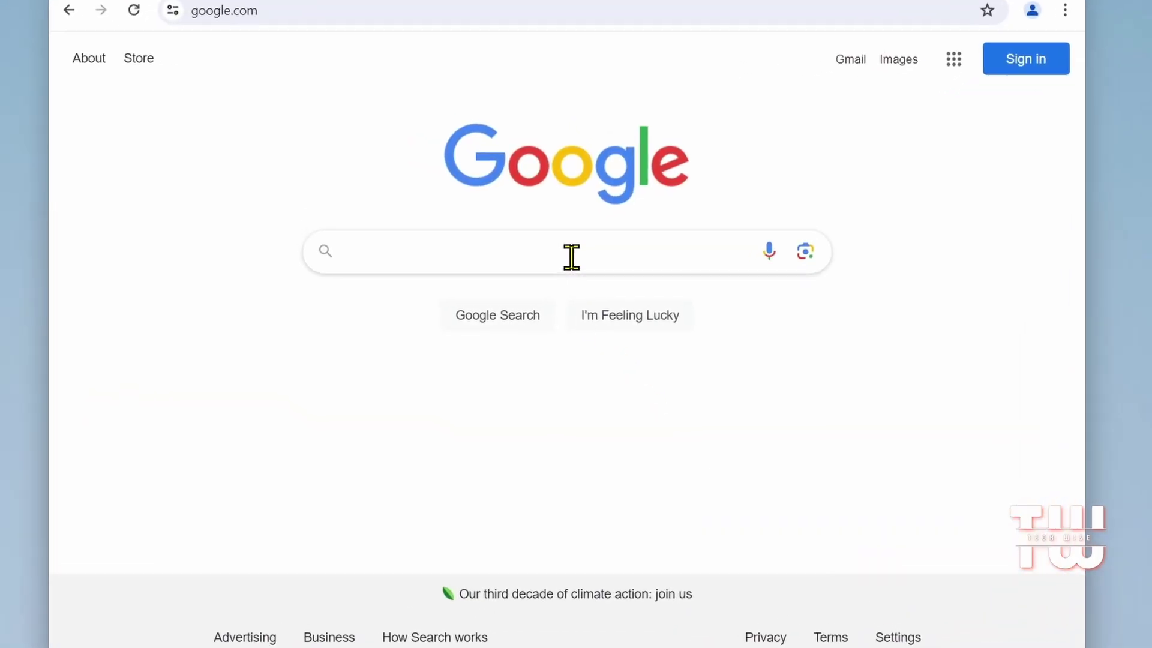
pyautogui.click(571, 265)
pyautogui.write('hir')
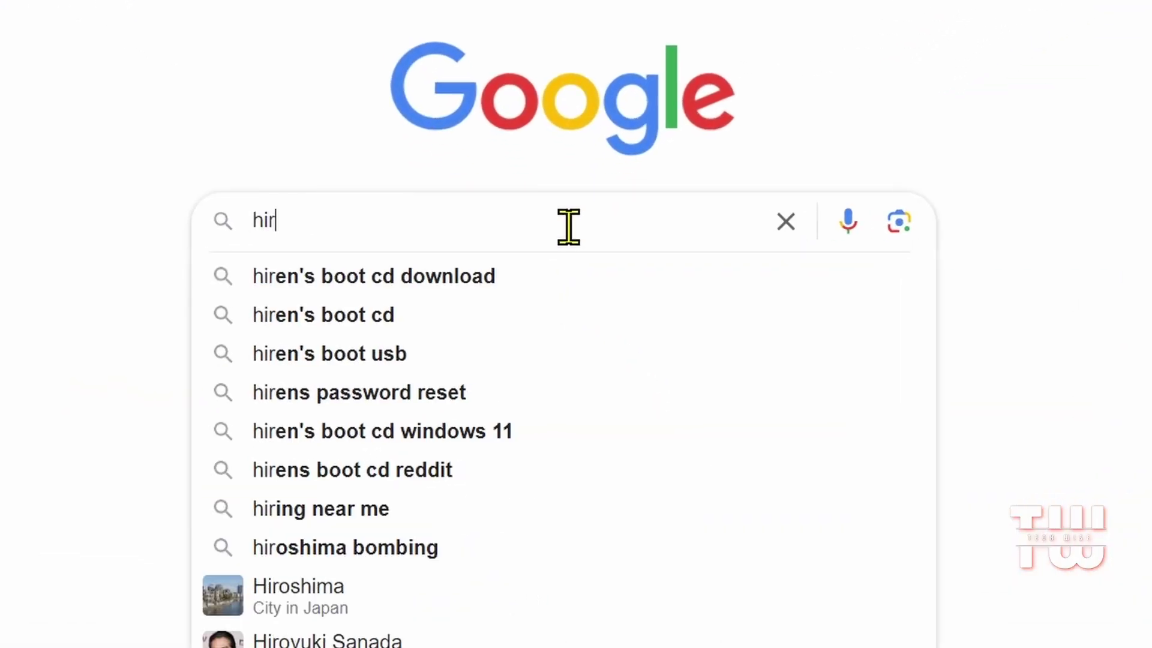
pyautogui.write('ens boo')
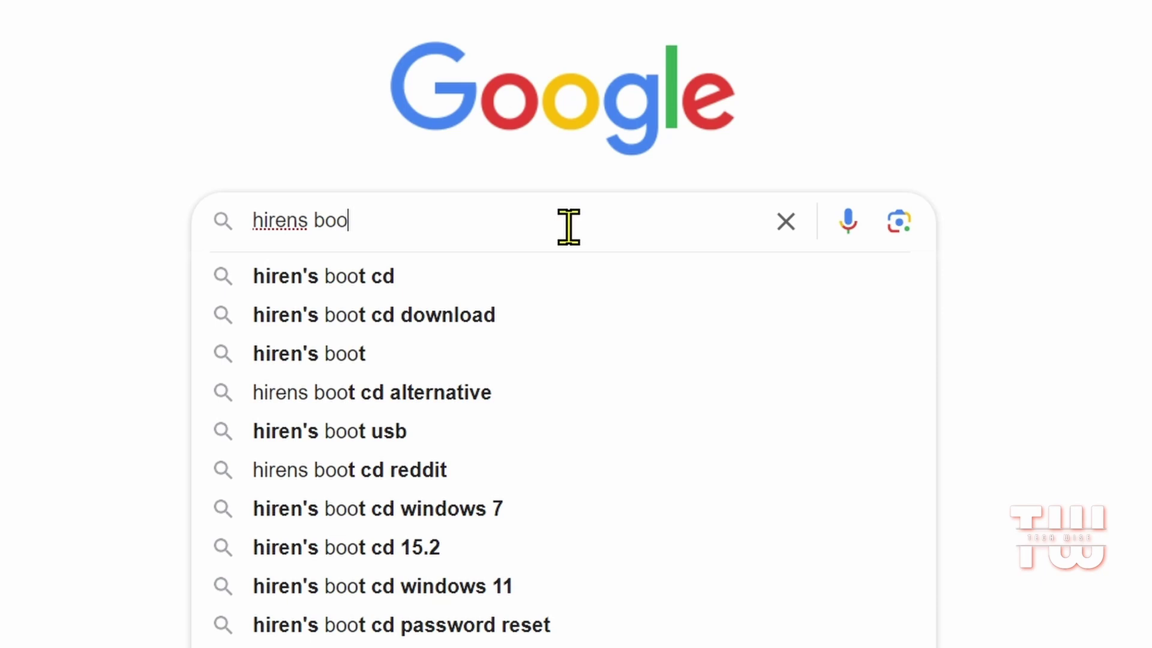
pyautogui.write('t c')
pyautogui.press('BackSpace')
pyautogui.press('BackSpace')
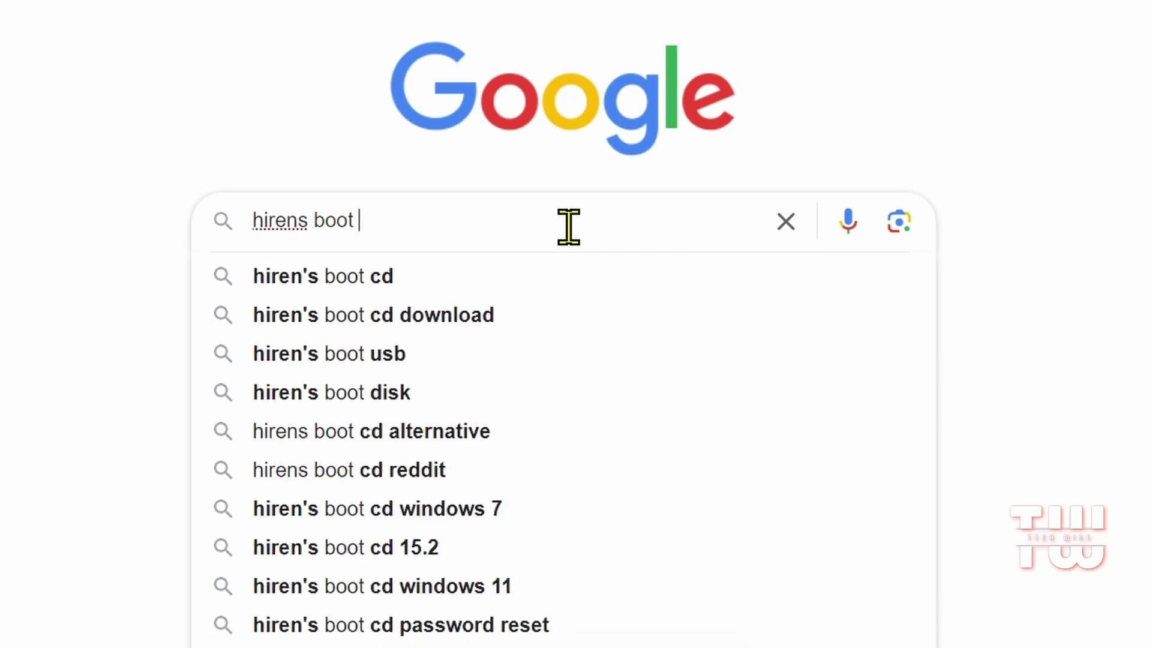
pyautogui.write('cd dow')
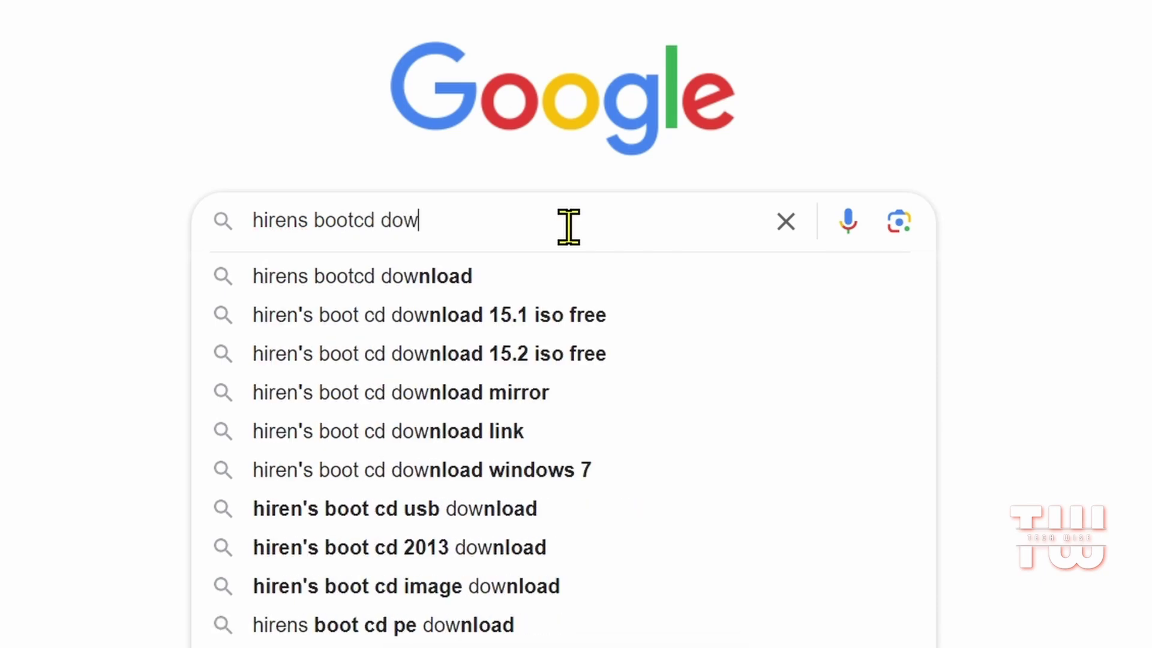
pyautogui.click(531, 273)
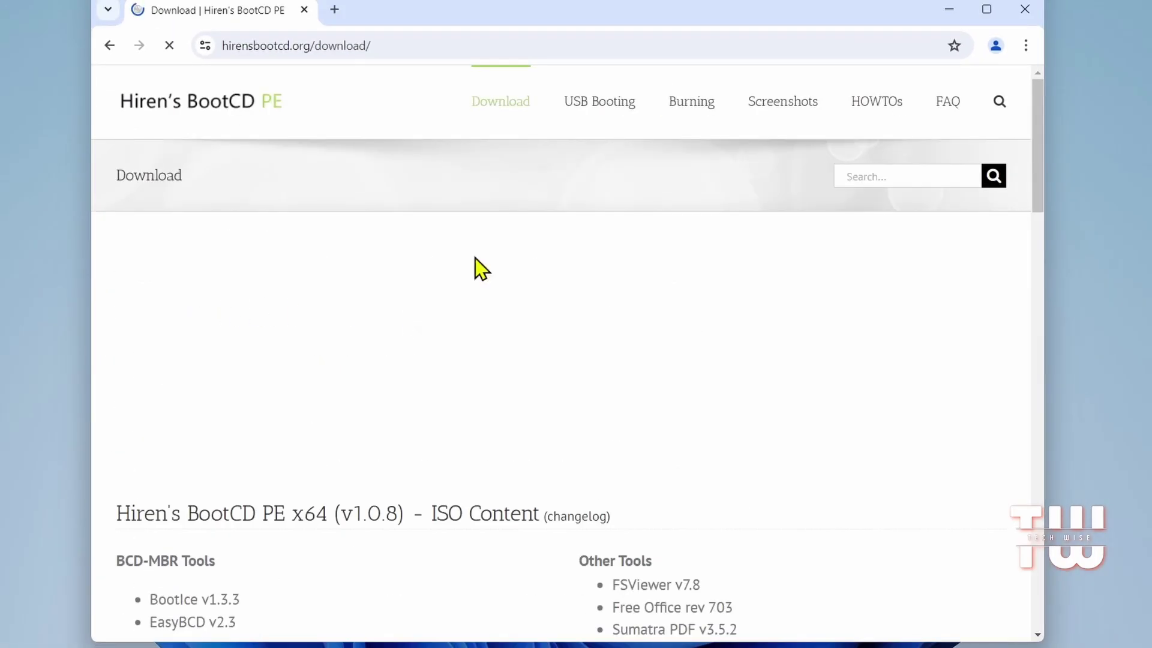
# Step: Start downloading the 3.06 GB HBCD_PE_x64.iso from the download page and check its progress
pyautogui.scroll(-18, 498, 305)
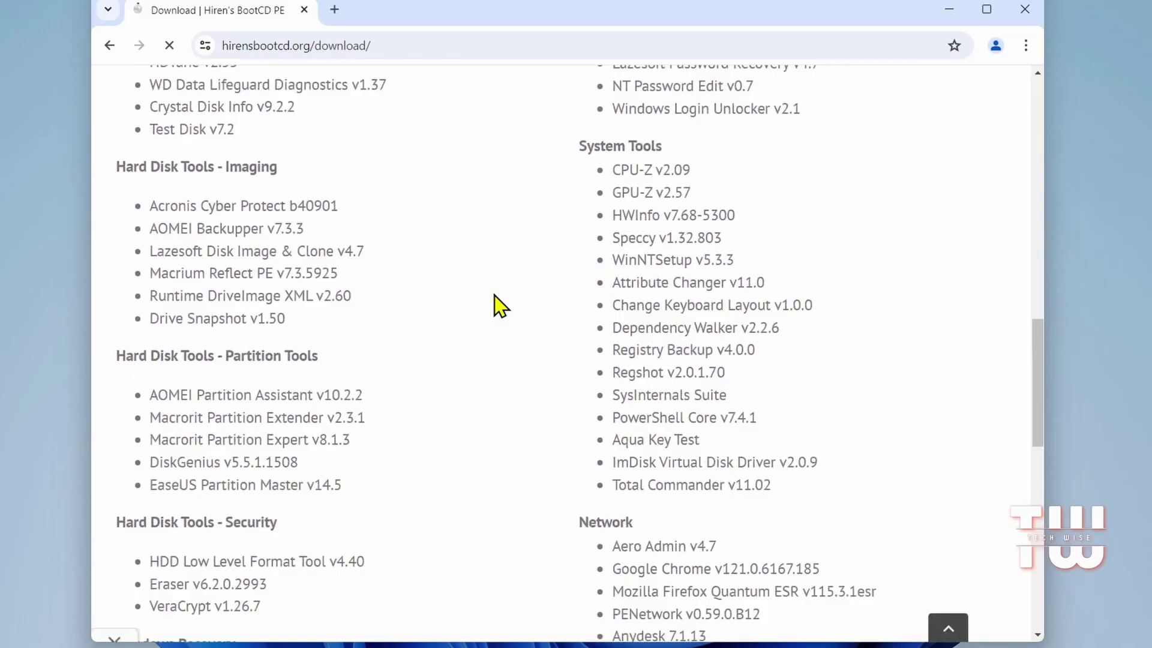
pyautogui.scroll(-10, 498, 305)
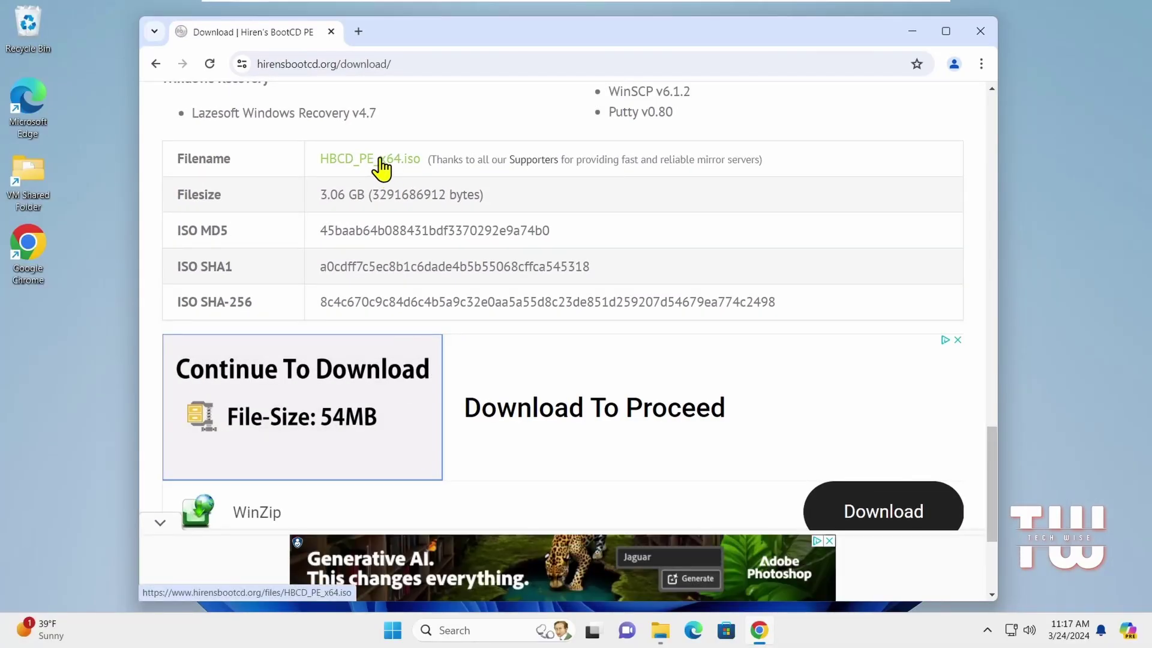
pyautogui.click(378, 159)
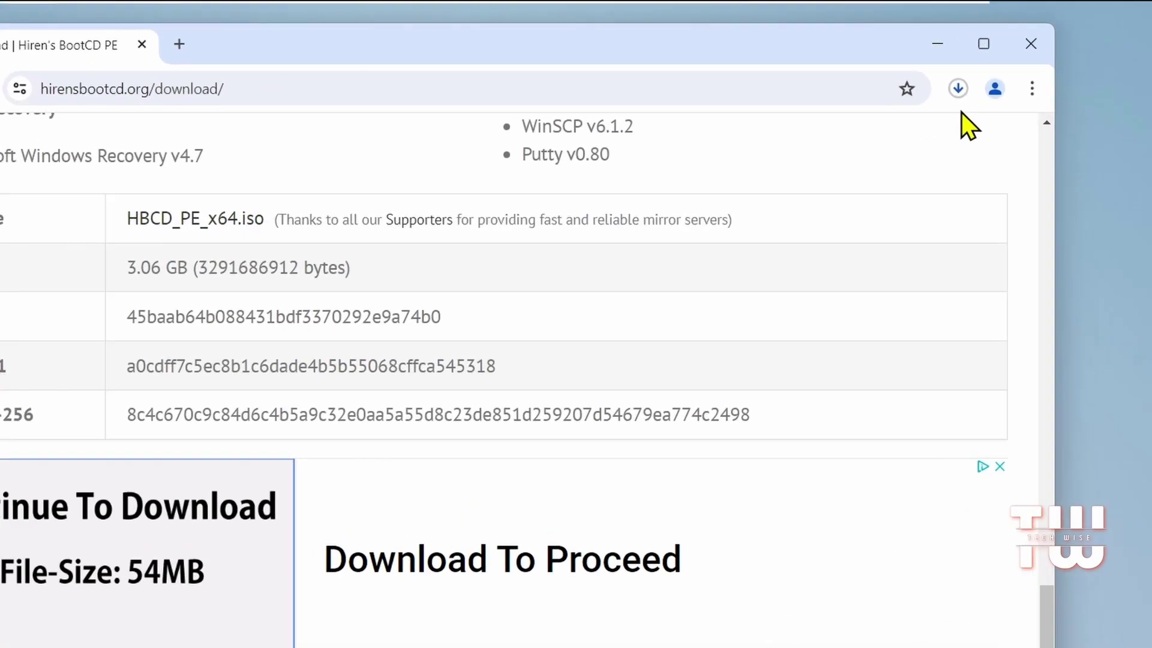
pyautogui.click(927, 63)
pyautogui.moveTo(807, 248)
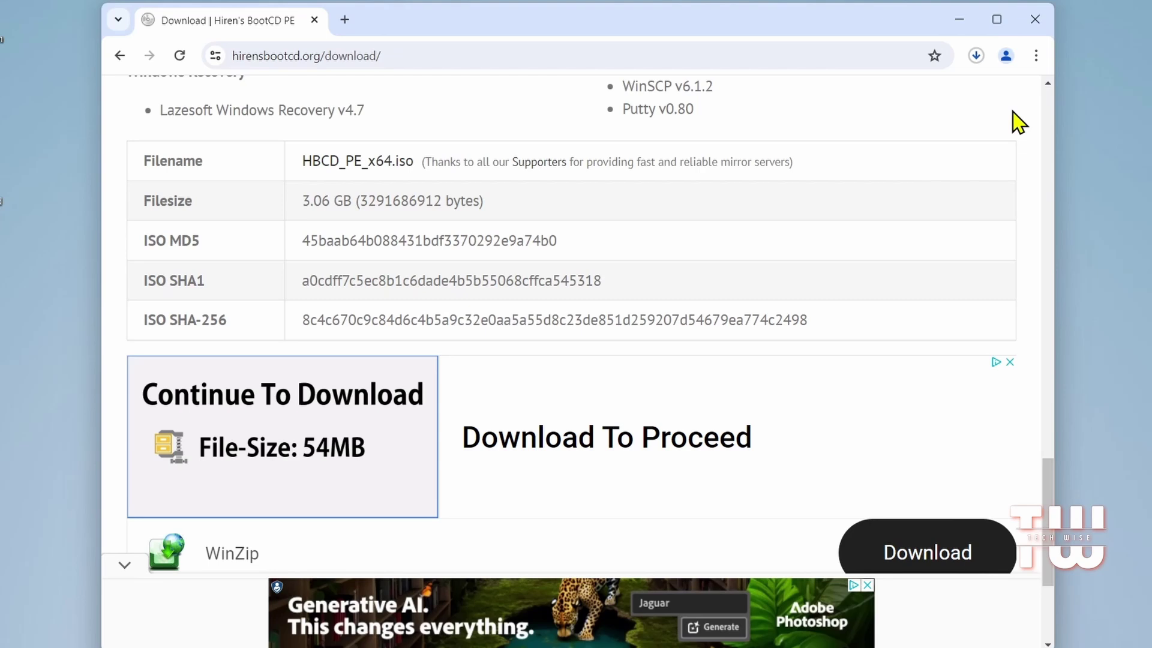
# Step: Search Google for 'rufus' in a new tab and open the official Rufus website
pyautogui.click(345, 19)
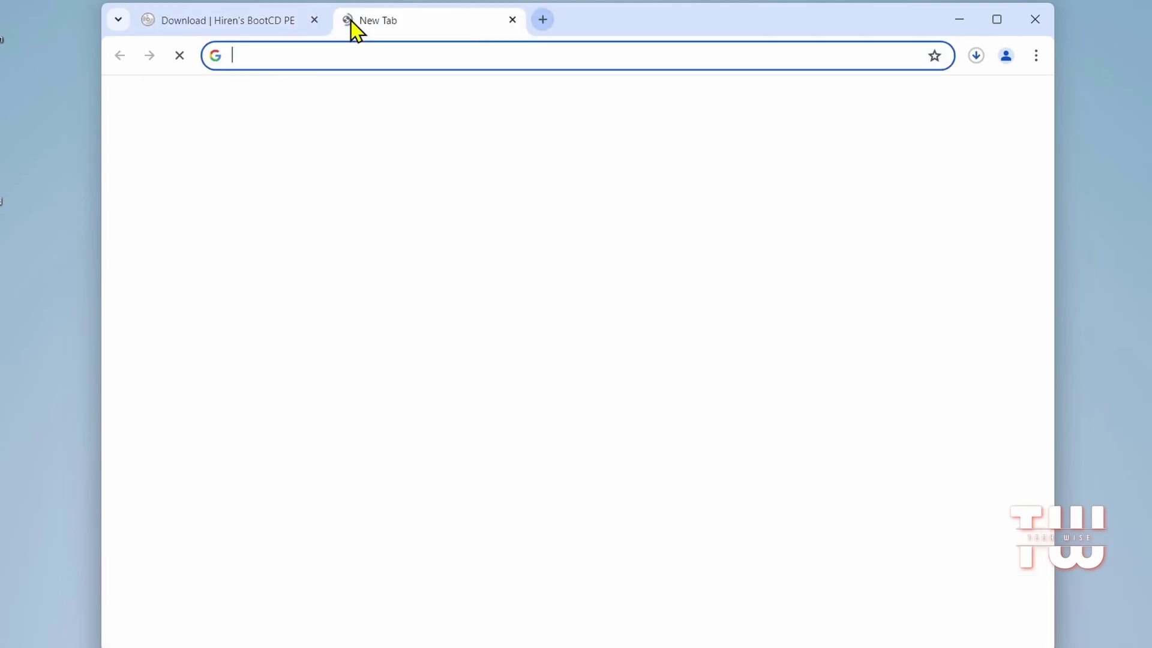
pyautogui.click(420, 306)
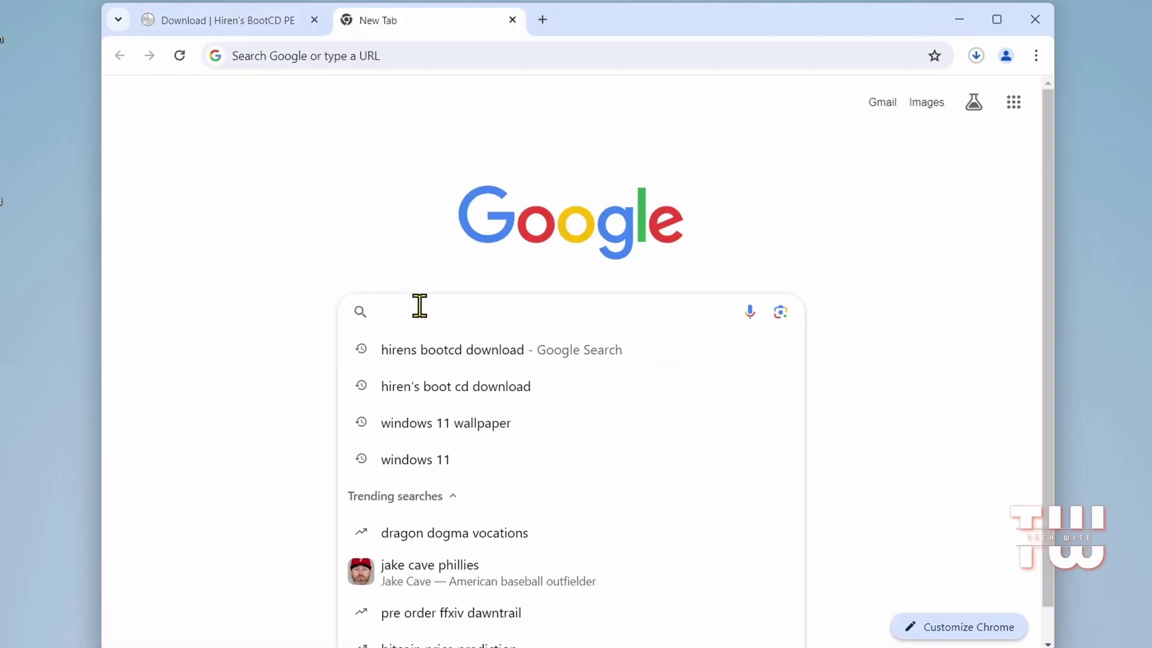
pyautogui.write('rufus')
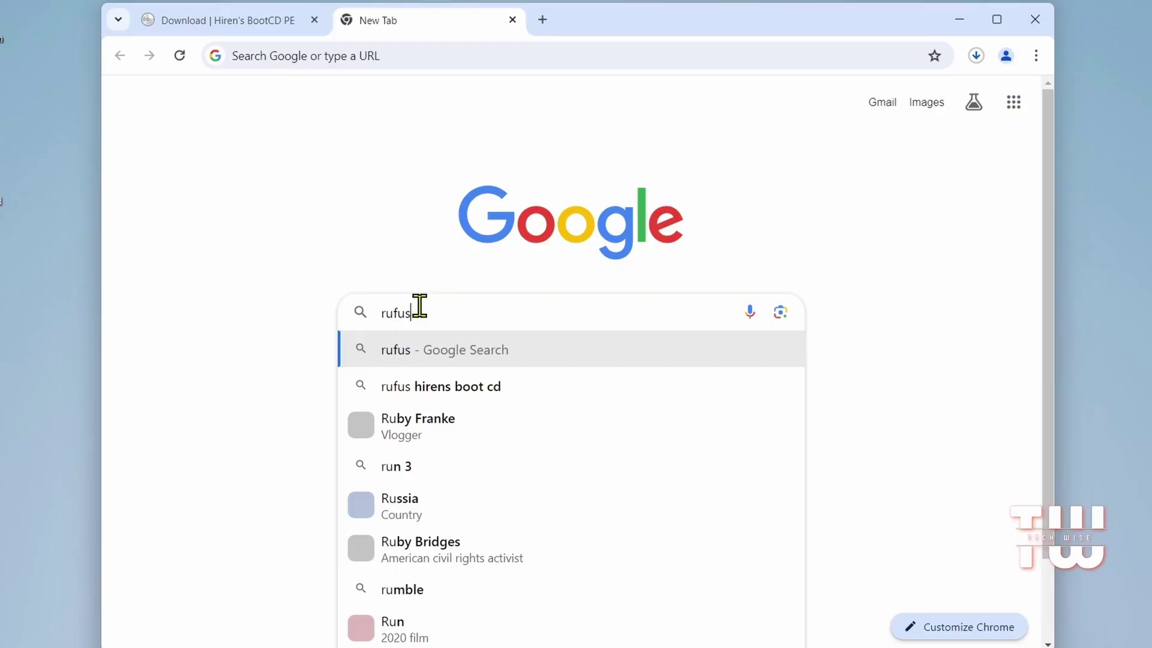
pyautogui.press('Return')
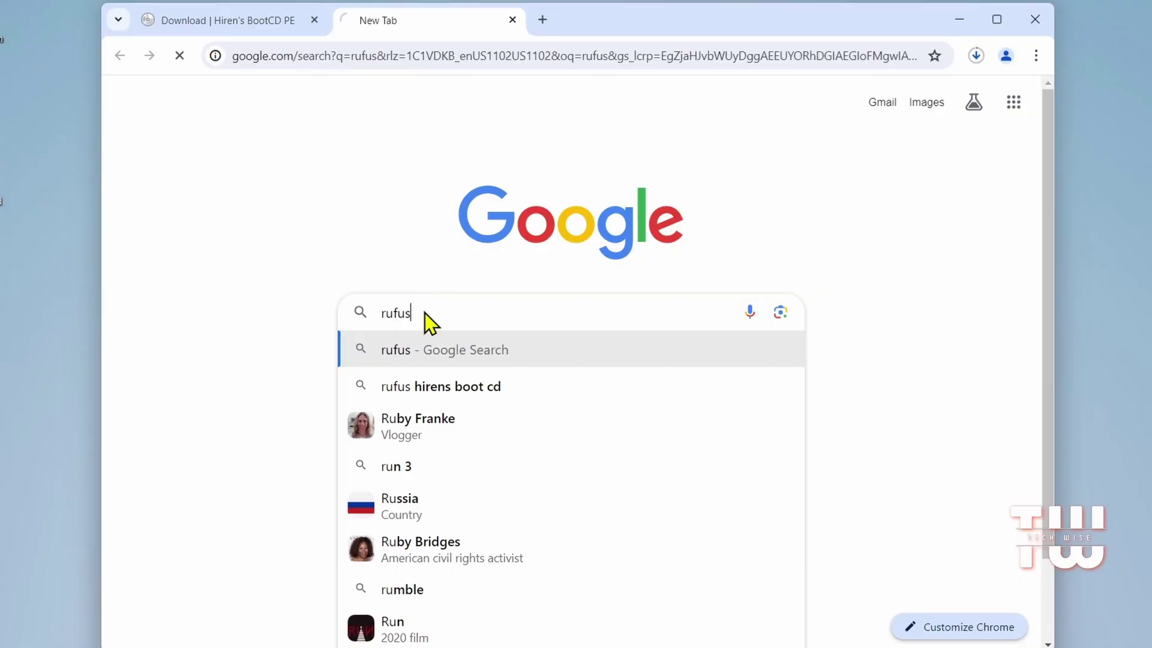
pyautogui.click(224, 278)
# Step: Download rufus-4.4.exe and show it in the Downloads folder
pyautogui.scroll(-10, 547, 318)
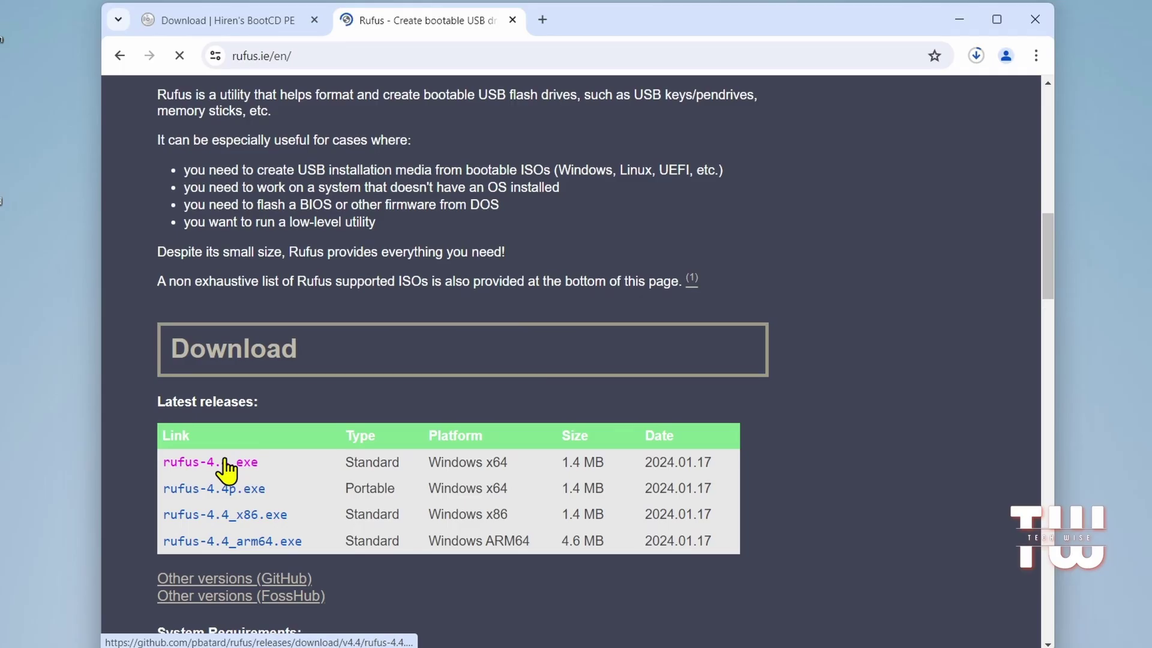
pyautogui.click(227, 463)
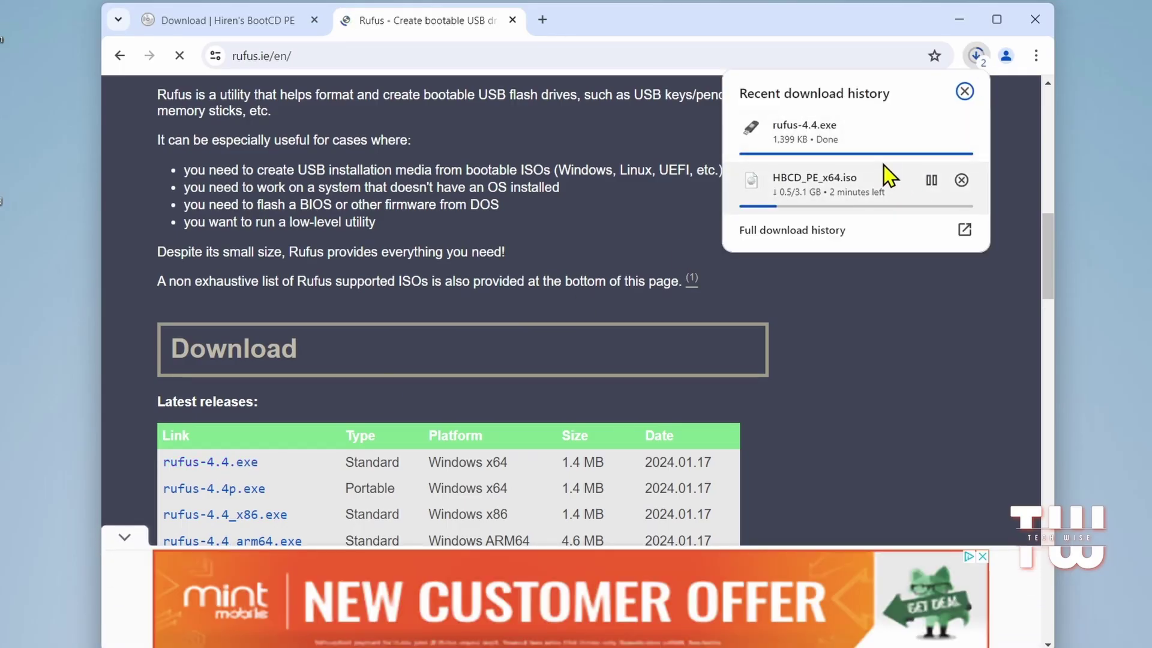
pyautogui.moveTo(853, 147)
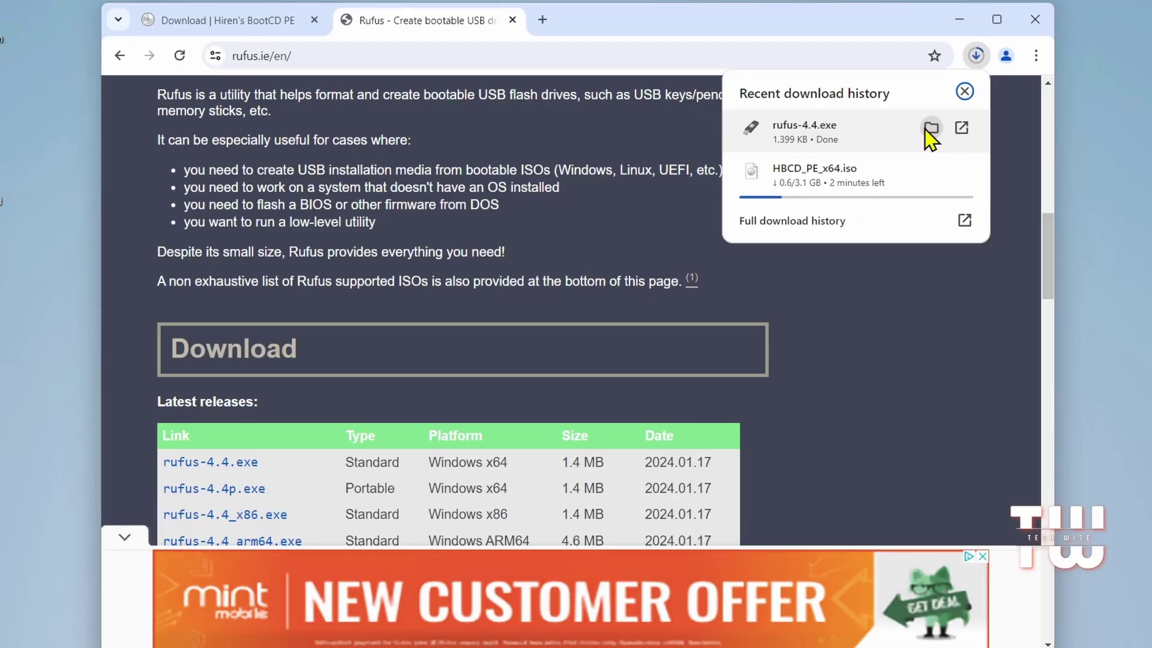
pyautogui.click(931, 129)
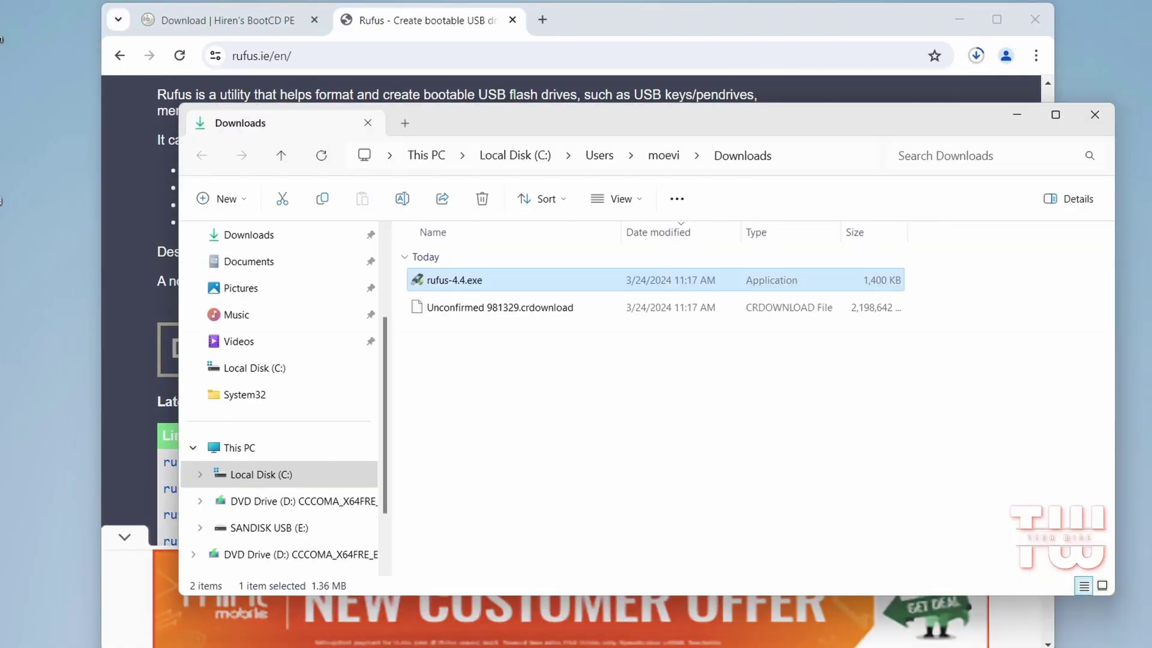
# Step: Launch rufus-4.4.exe, allow it through UAC, and keep SANDISK USB (E:) as the target drive
pyautogui.doubleClick(473, 281)
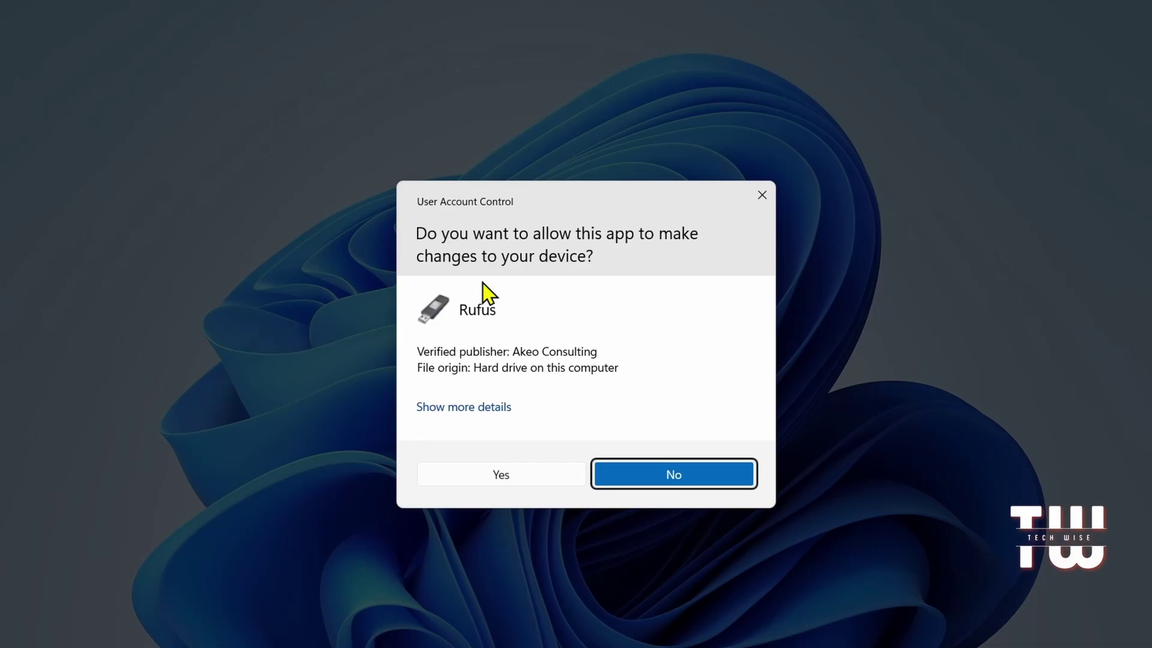
pyautogui.click(512, 471)
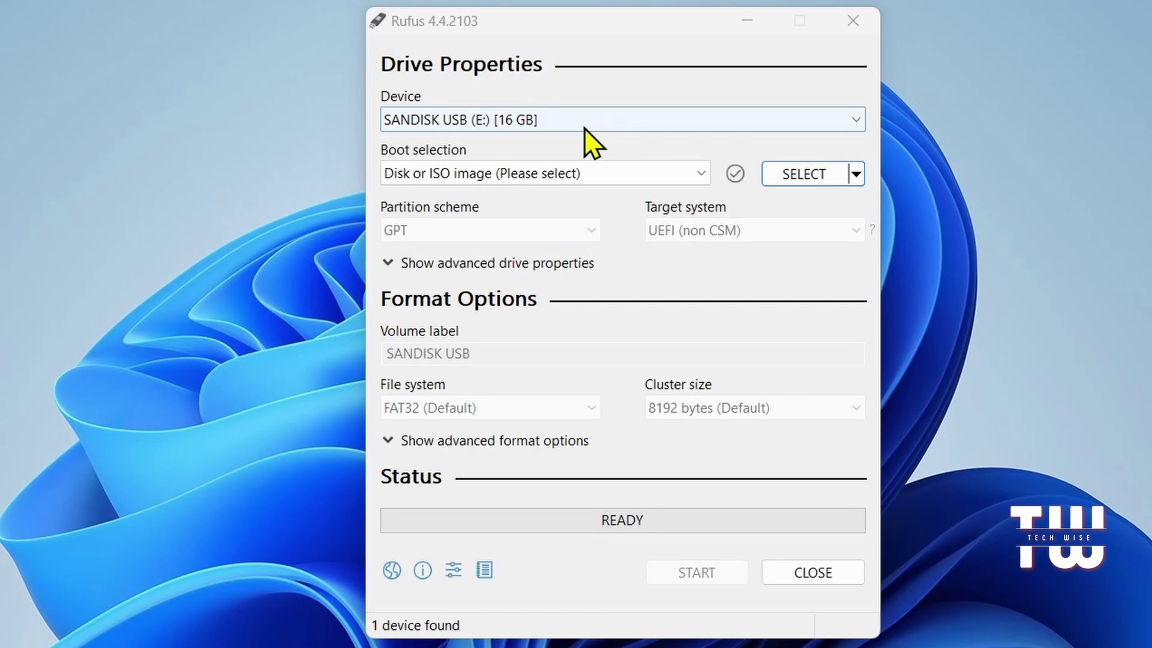
pyautogui.click(784, 118)
pyautogui.click(783, 117)
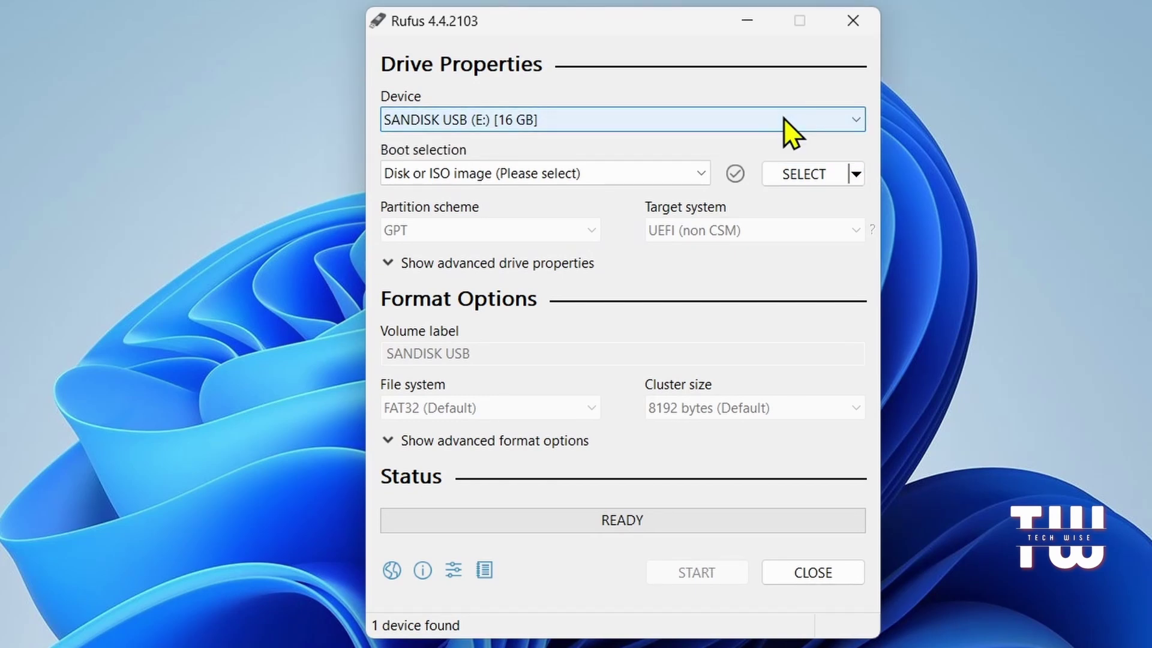
# Step: Load HBCD_PE_x64.iso as the disk image to write to the USB drive
pyautogui.click(665, 170)
pyautogui.click(665, 170)
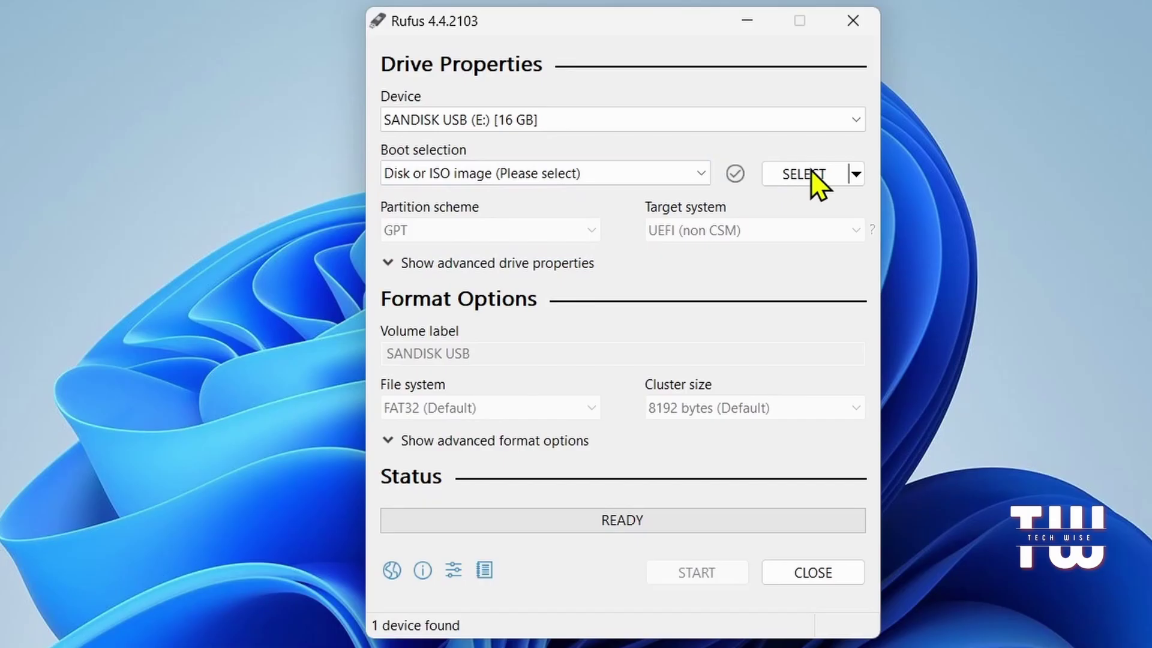
pyautogui.click(815, 175)
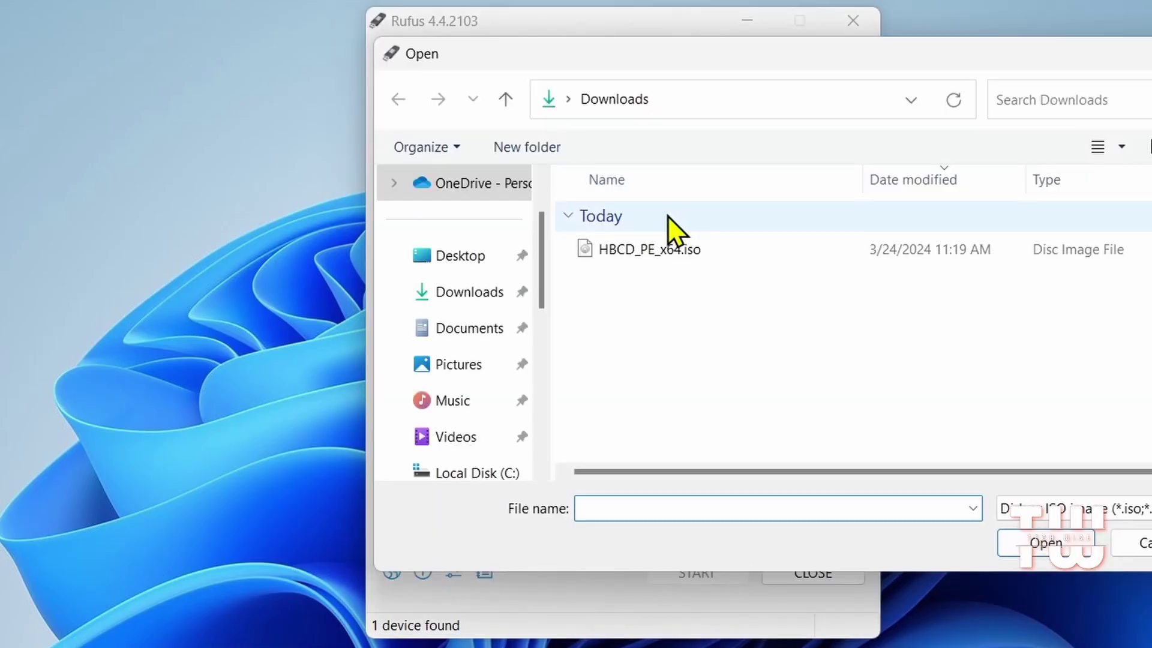
pyautogui.click(692, 250)
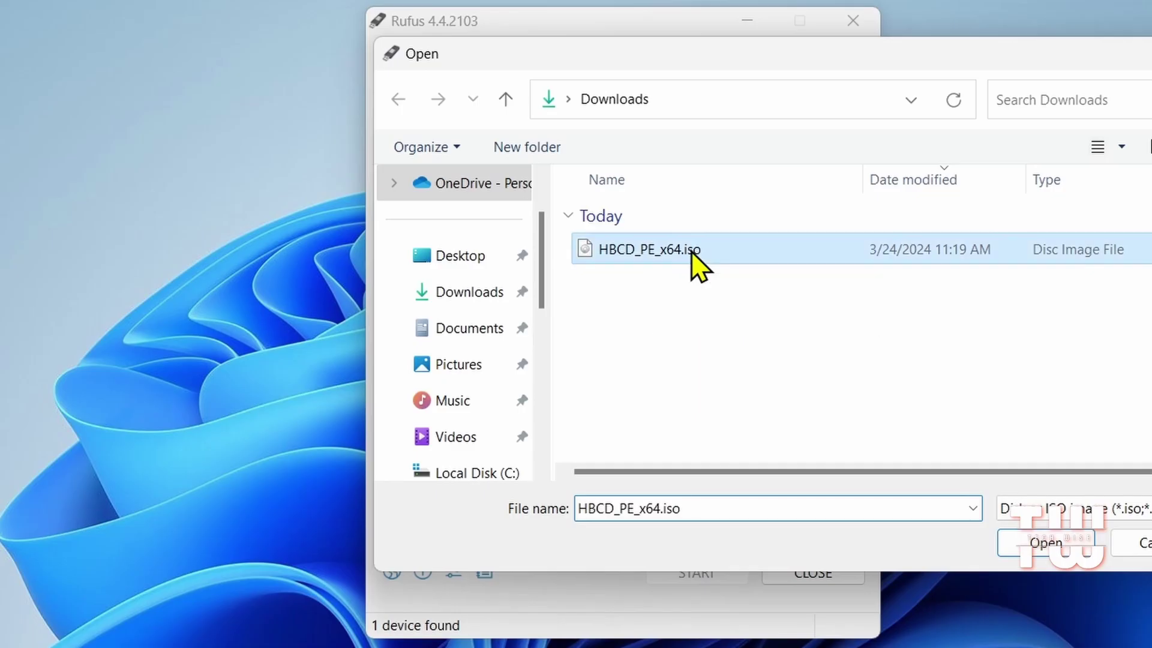
pyautogui.click(1012, 540)
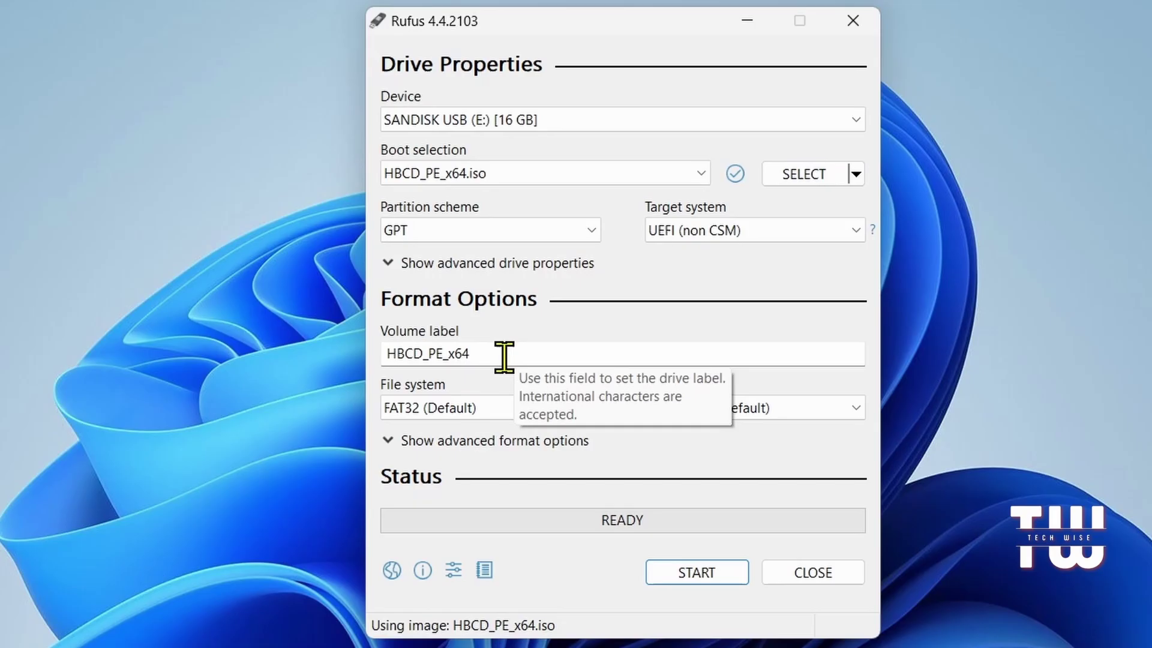
# Step: Write the HBCD_PE_x64 image to the USB drive, accepting data erasure, then close Rufus
pyautogui.moveTo(504, 357); pyautogui.dragTo(396, 359)
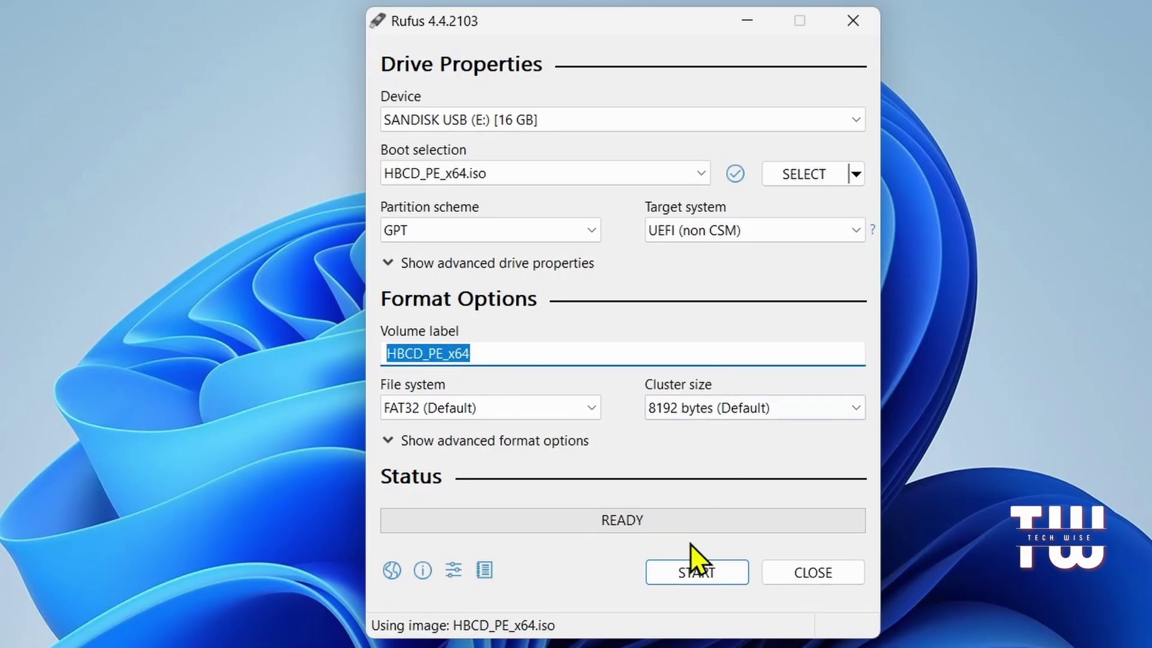
pyautogui.click(698, 573)
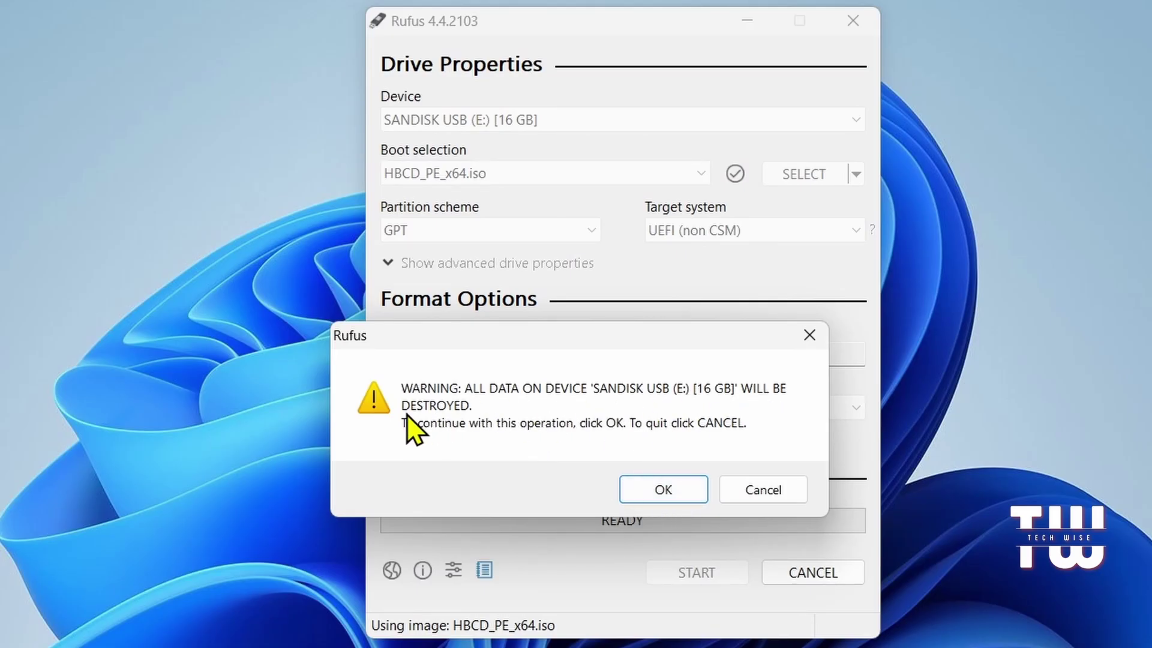
pyautogui.click(660, 489)
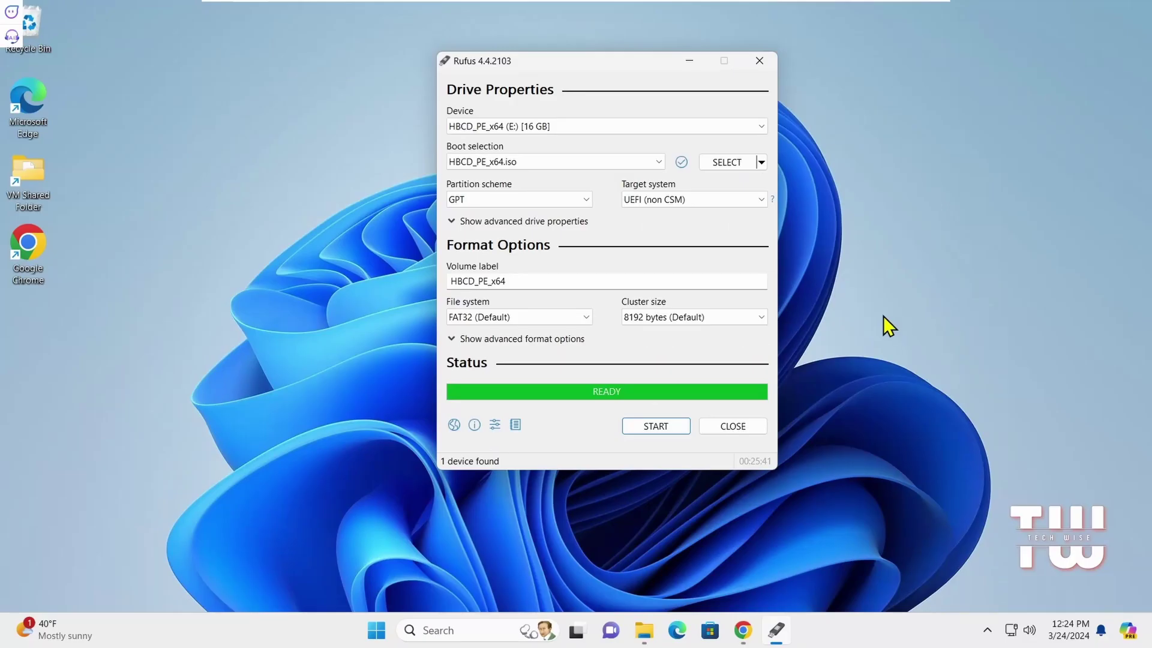
pyautogui.click(728, 427)
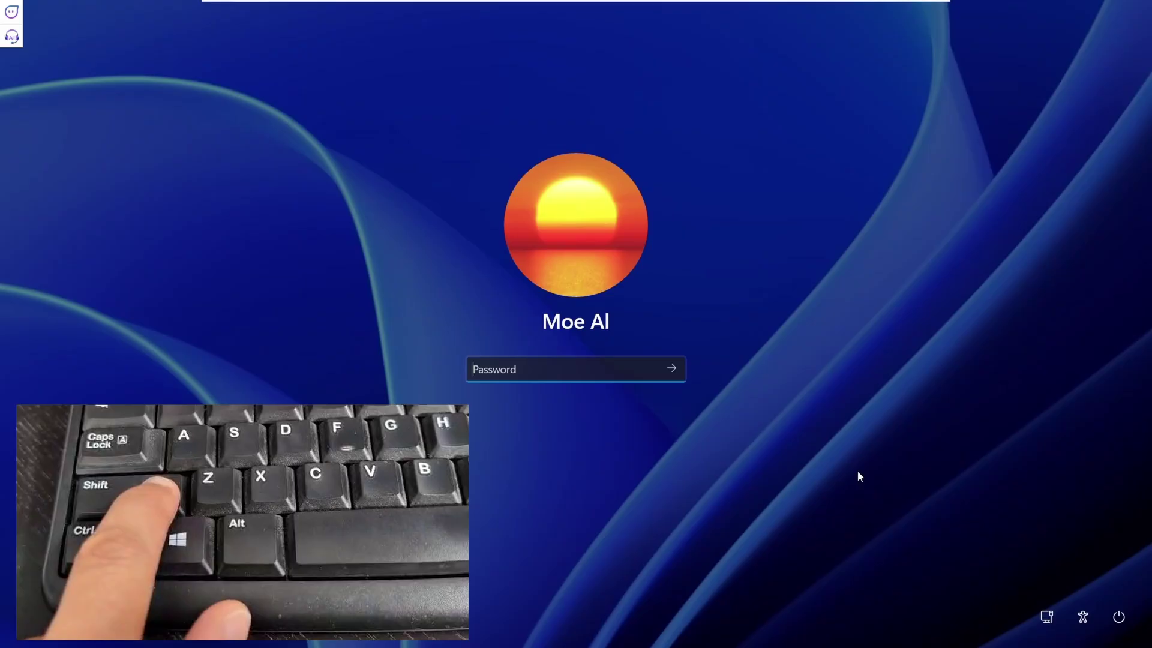
# Step: Restart from the sign-in screen's power menu into the recovery options
pyautogui.click(1120, 617)
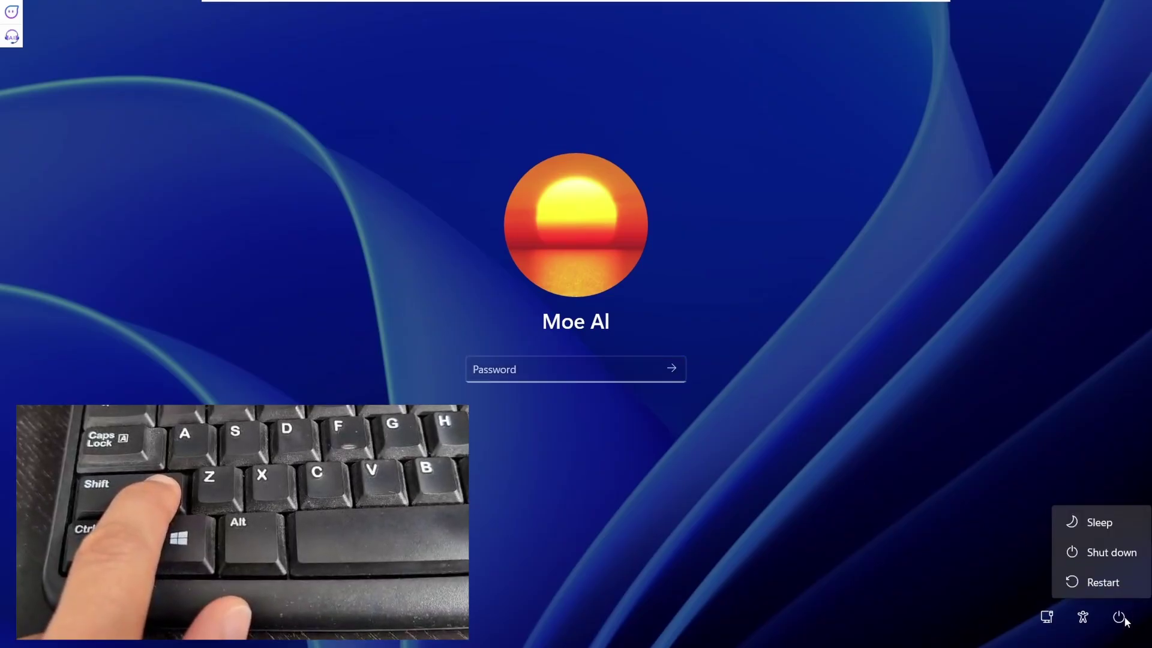
pyautogui.keyDown('shift'); pyautogui.click(1117, 585); pyautogui.keyUp('shift')
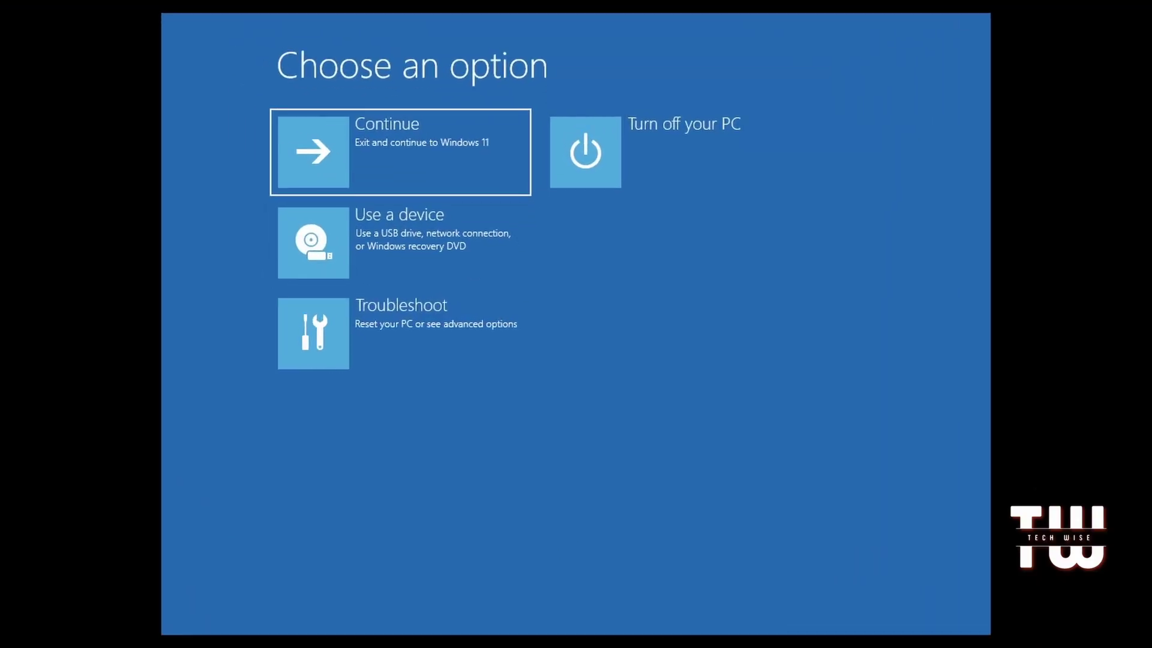
# Step: Restart into firmware via Troubleshoot > Advanced options > UEFI Firmware Settings
pyautogui.click(405, 318)
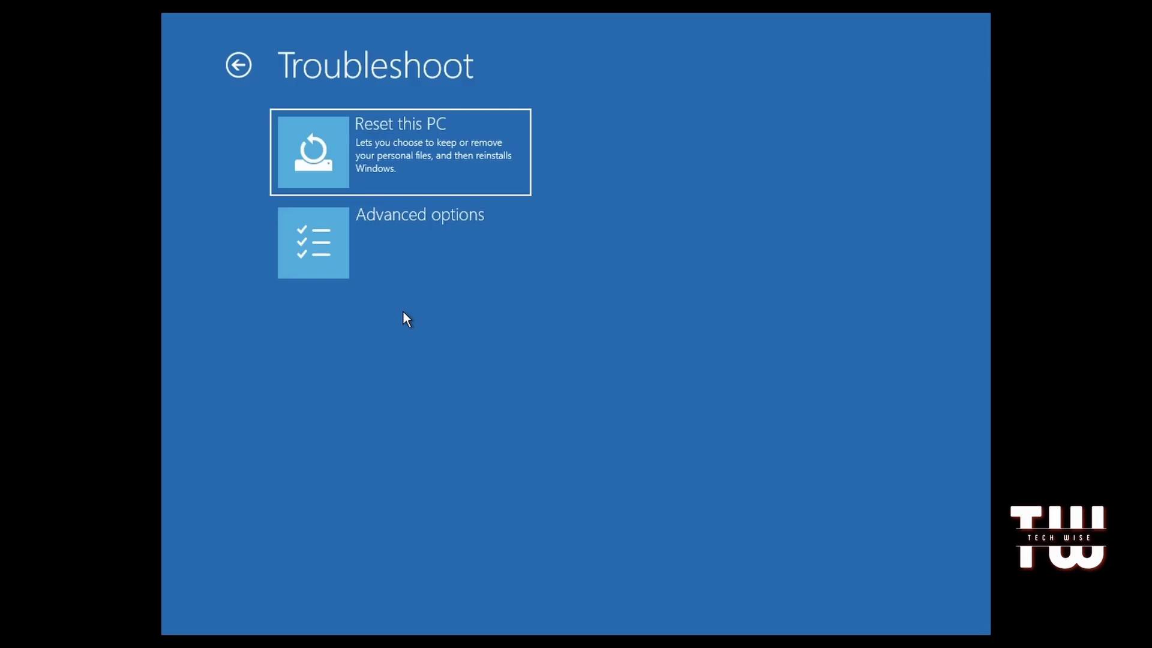
pyautogui.click(410, 246)
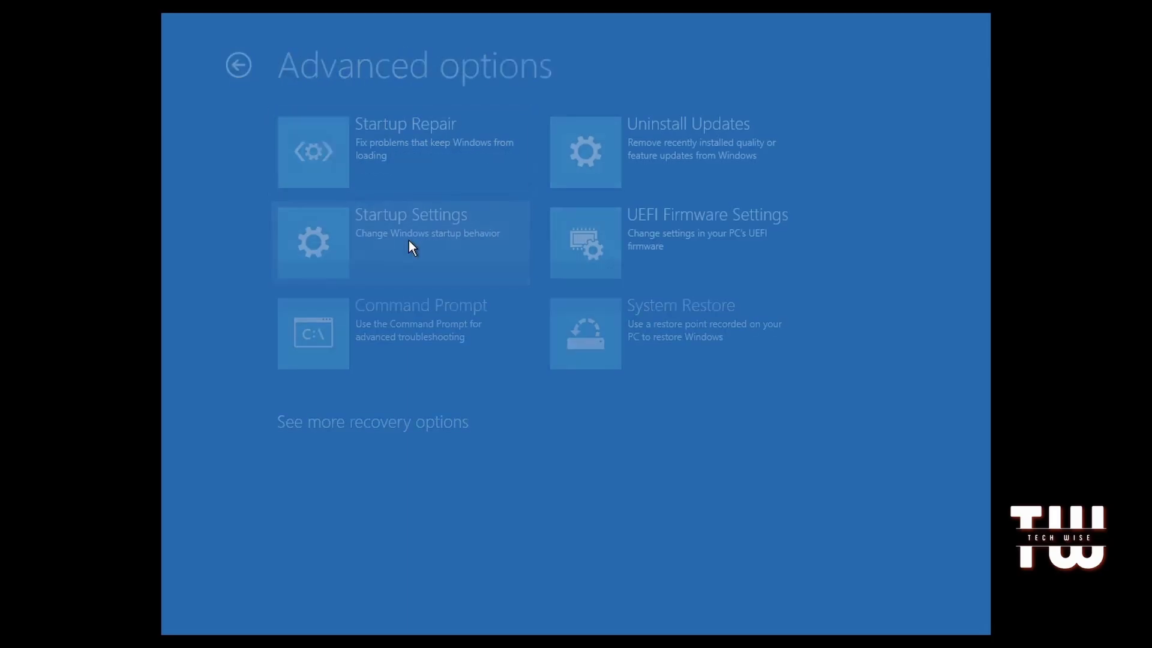
pyautogui.click(699, 254)
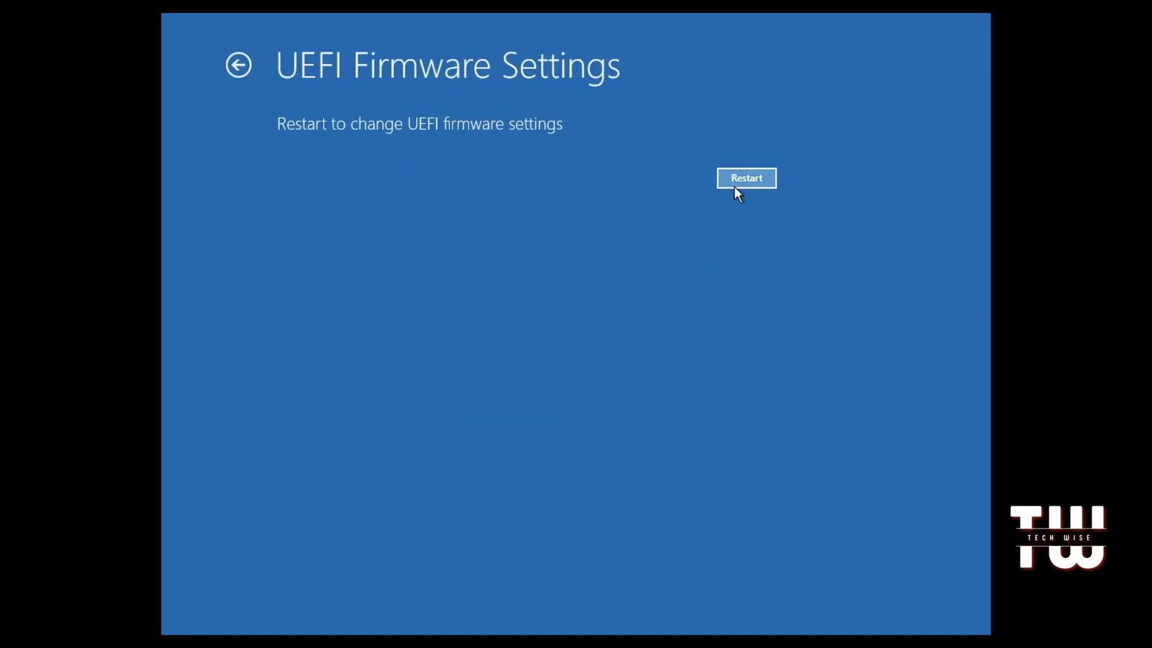
pyautogui.click(737, 185)
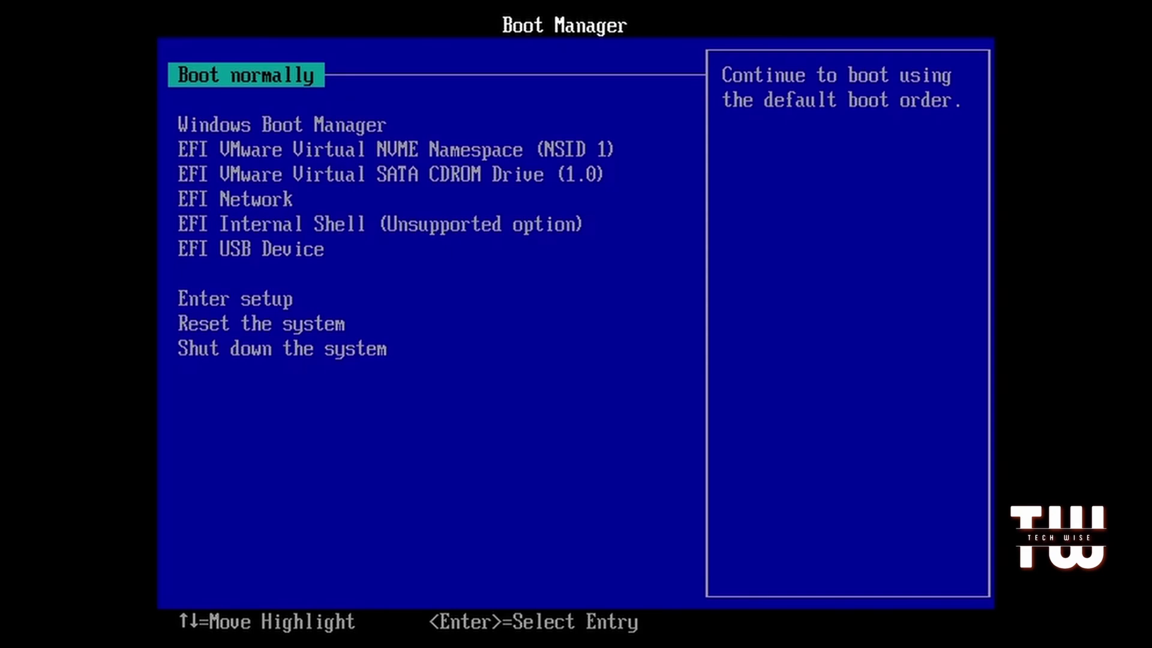
# Step: Select EFI USB Device in the Boot Manager to boot Hiren's BootCD PE
pyautogui.press('Down')
pyautogui.press('Down')
pyautogui.press('Down')
pyautogui.press('Down')
pyautogui.press('Down')
pyautogui.press('Down')
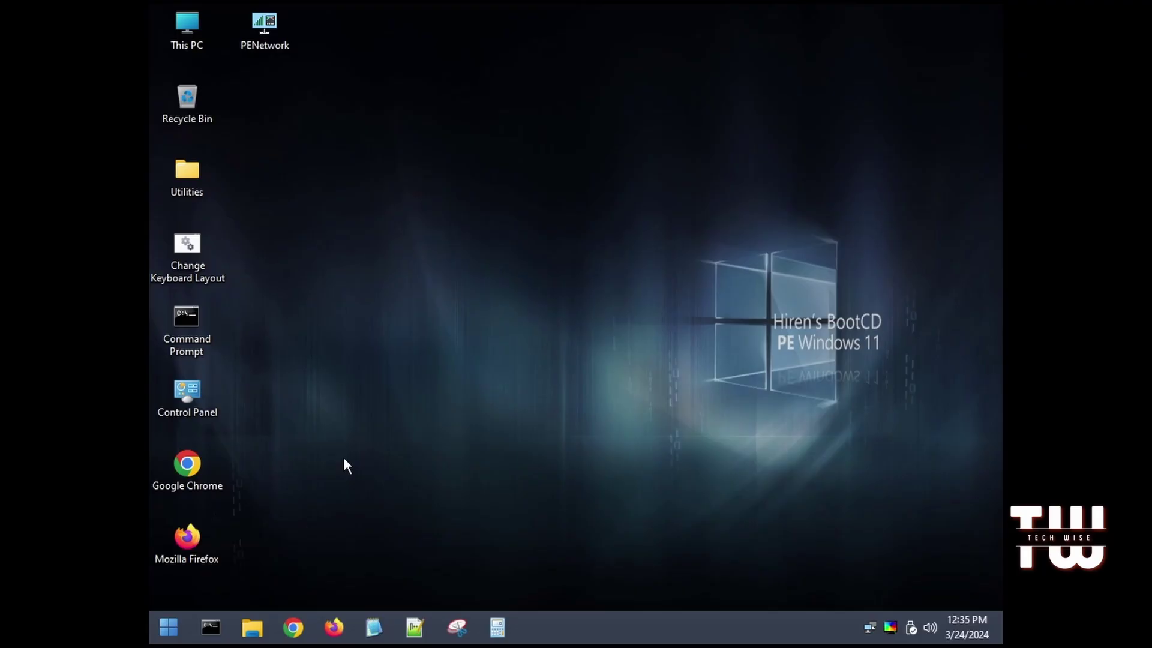
# Step: Browse Start > All Programs > Security > Passwords to reveal Lazesoft, NT Password Edit and Windows Login Unlocker
pyautogui.click(169, 626)
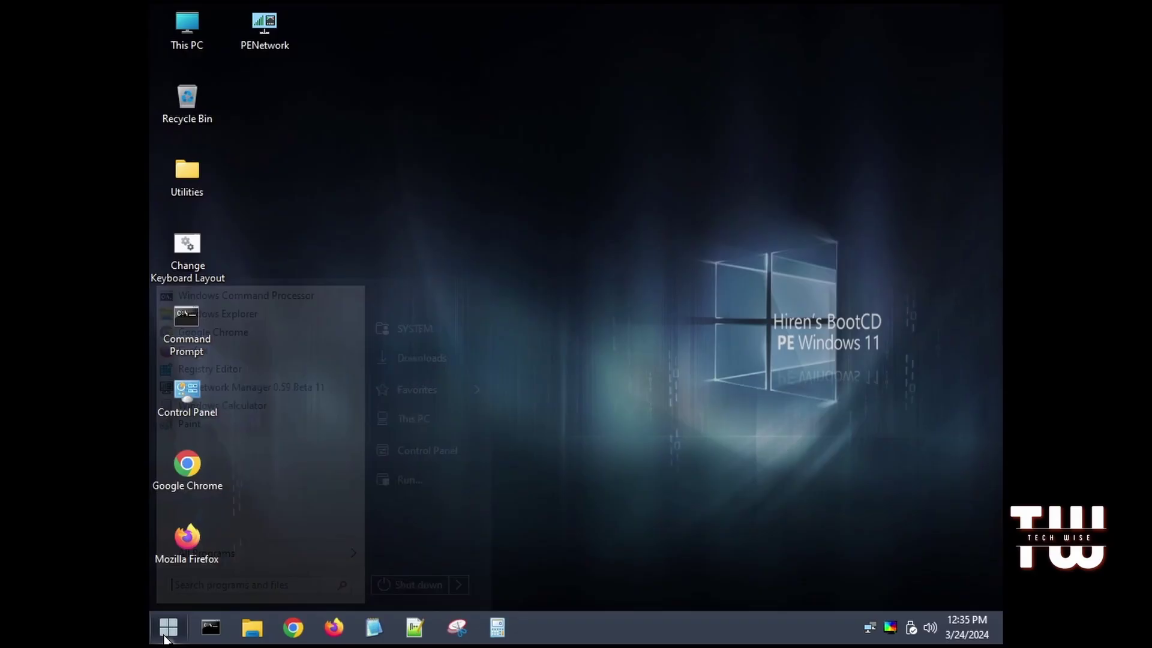
pyautogui.click(239, 556)
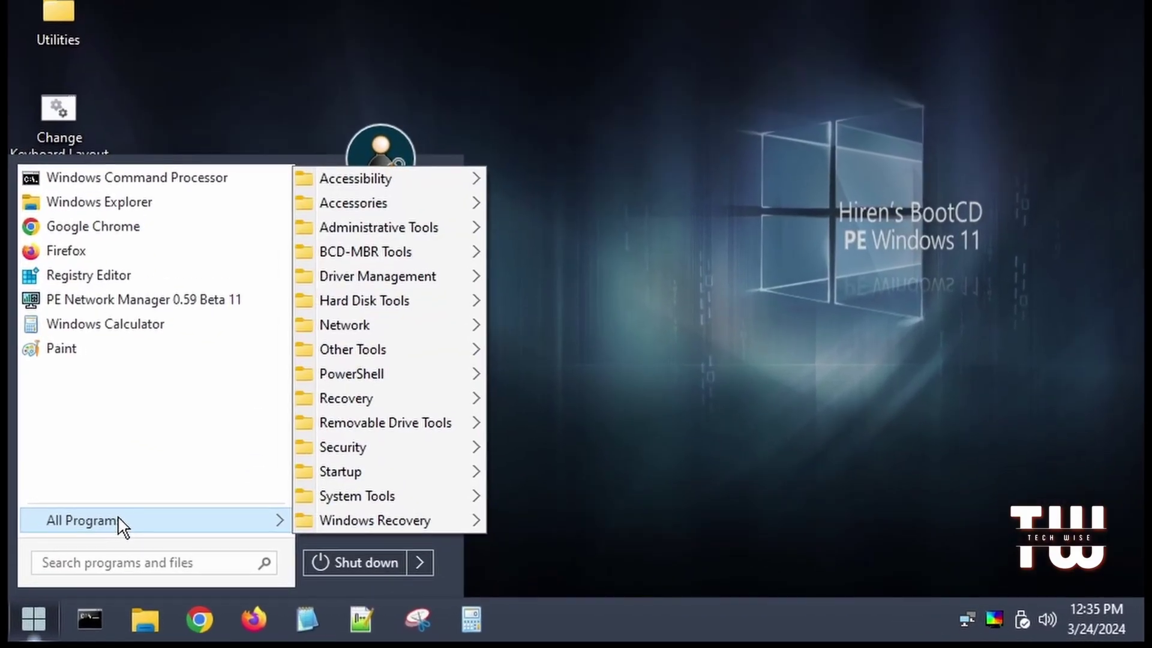
pyautogui.moveTo(378, 451)
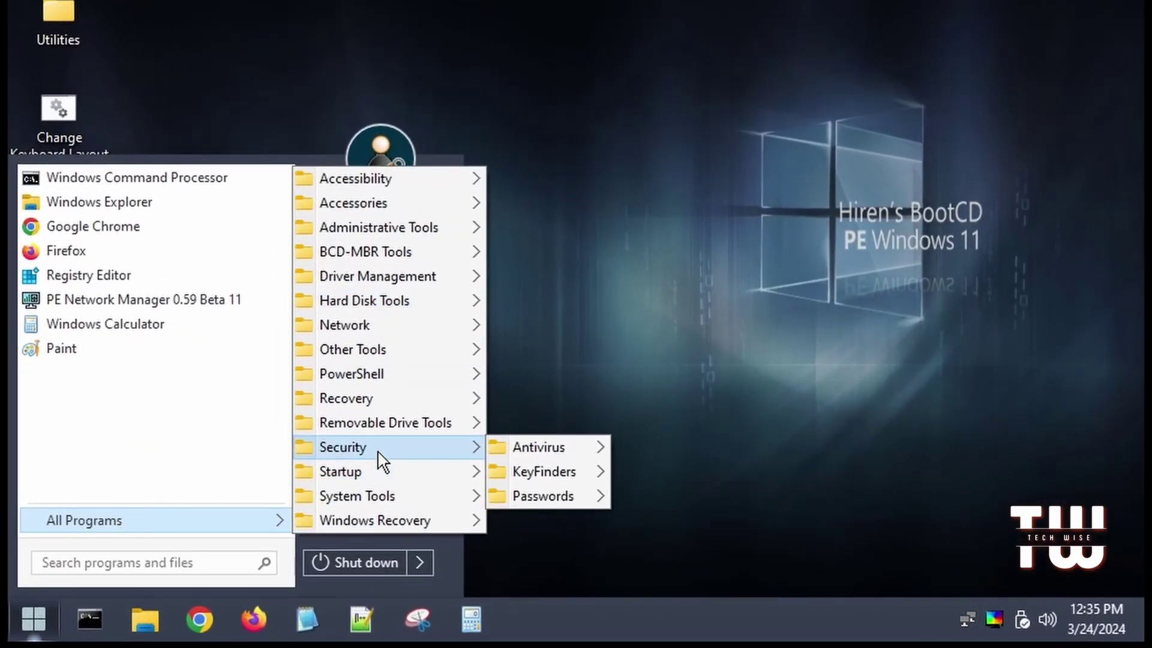
pyautogui.moveTo(557, 495)
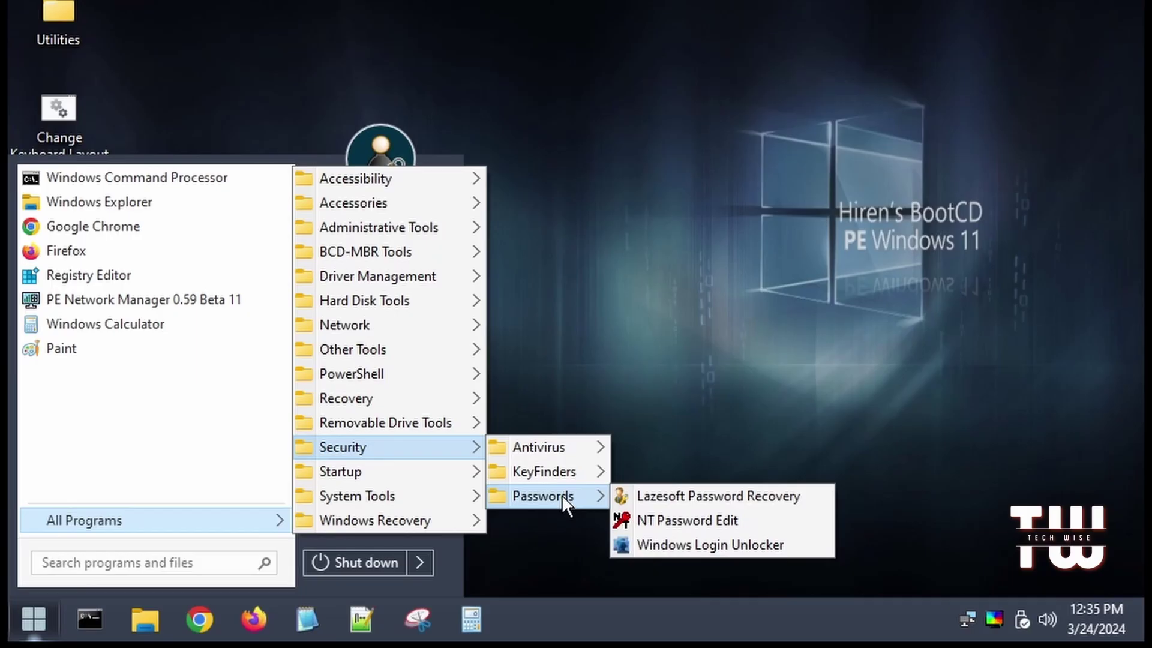
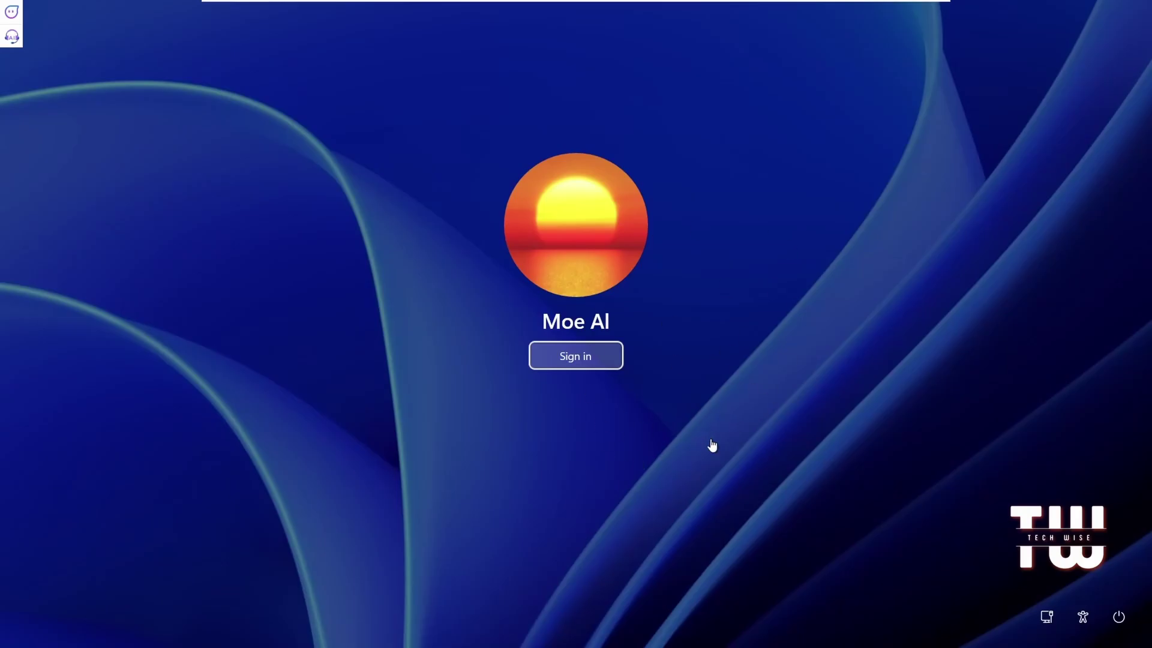
# Step: Sign in to the account from the sign-in screen without entering a password
pyautogui.click(576, 357)
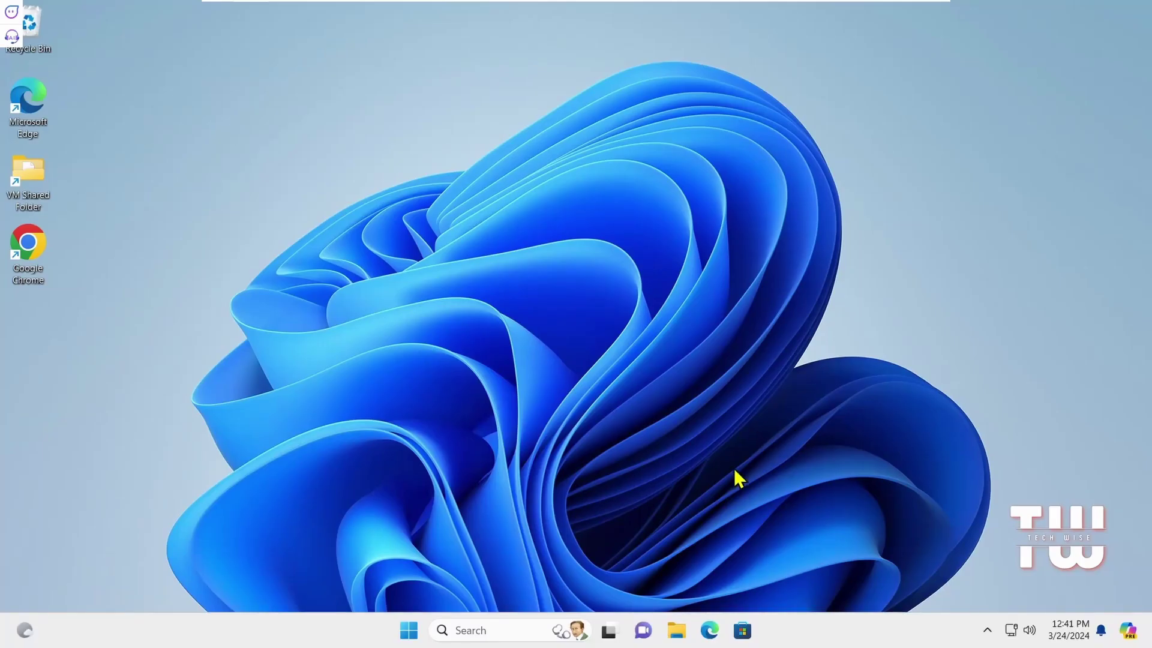